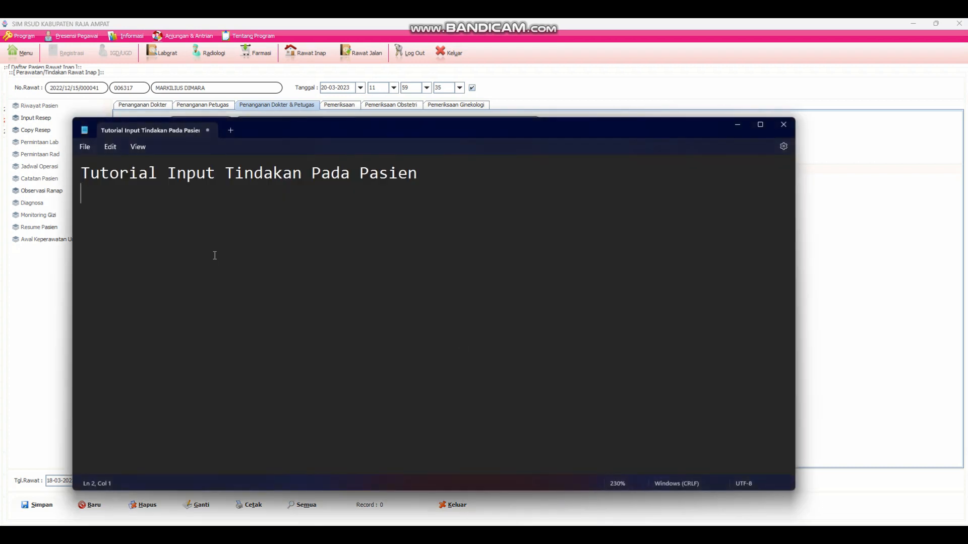
- Replace the note's text with "Teman2 pilih menu penanganan petugas", then open Penanganan Petugas in the hospital system's inpatient treatment form
drag(419, 180, 78, 187)
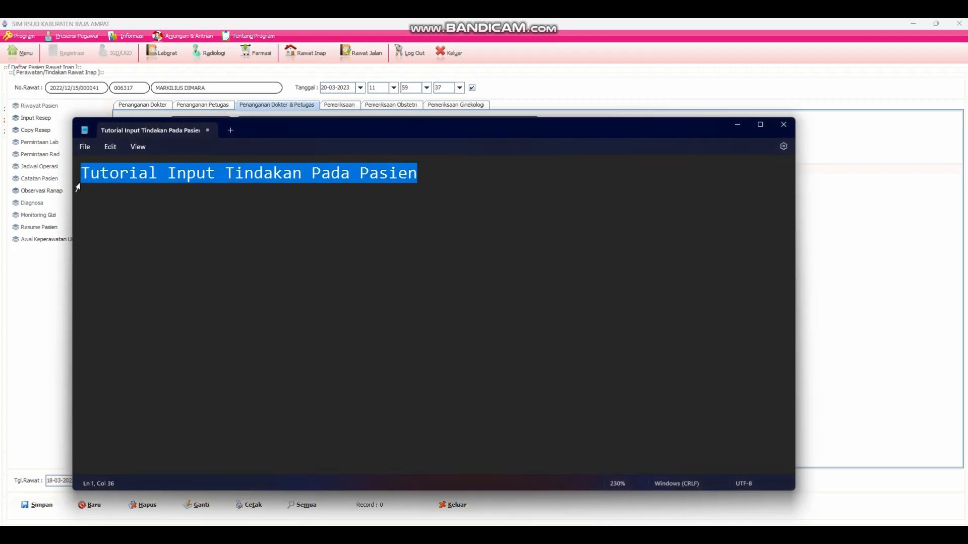
text(Teman2)
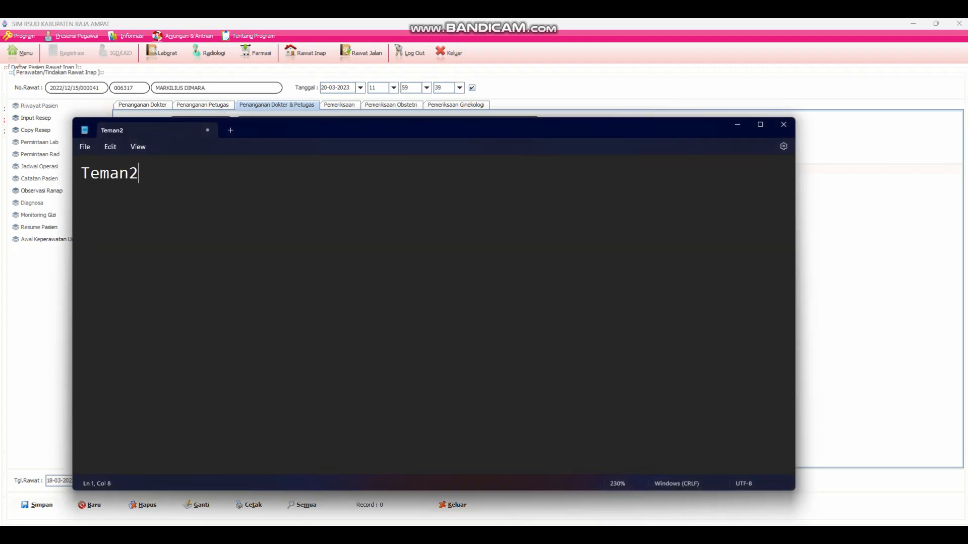
text( pilih)
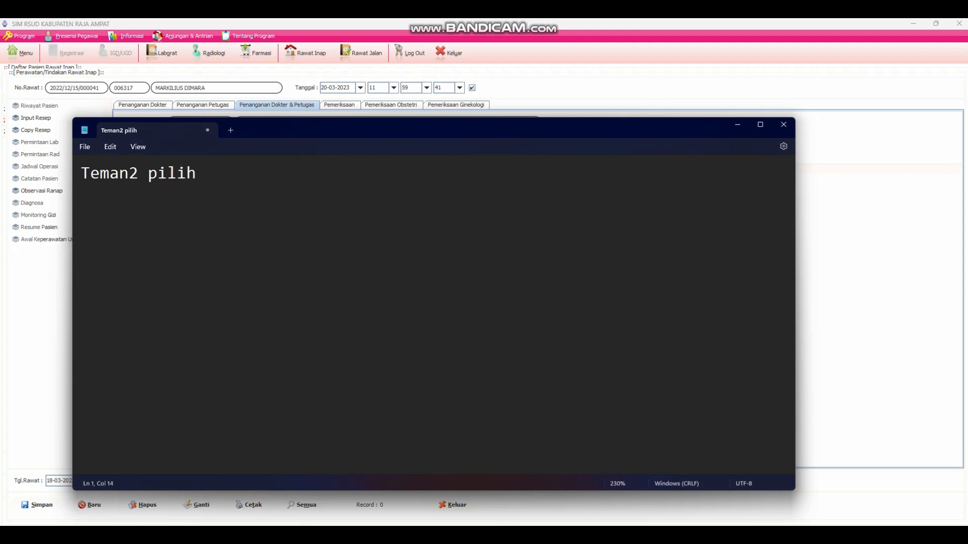
text( menu penangn)
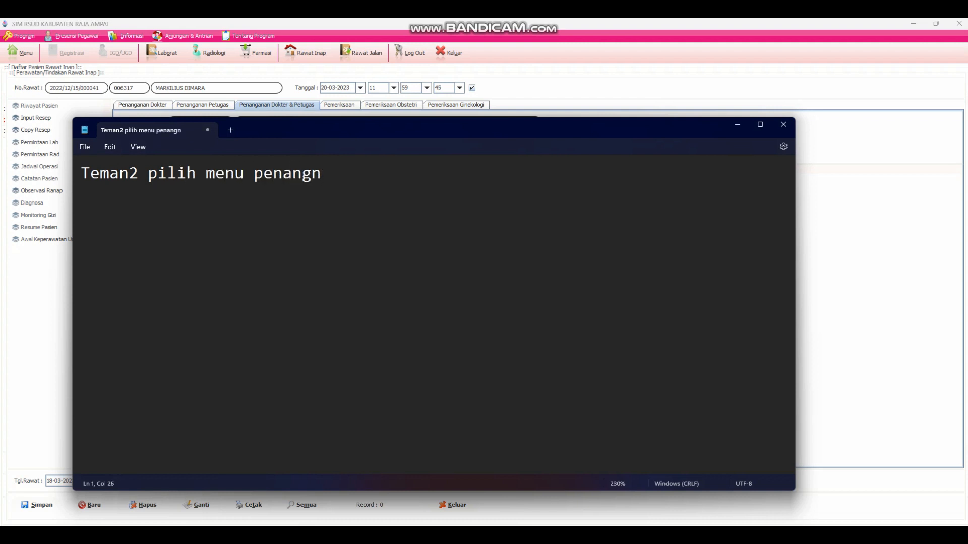
key(BackSpace)
text(anan pet)
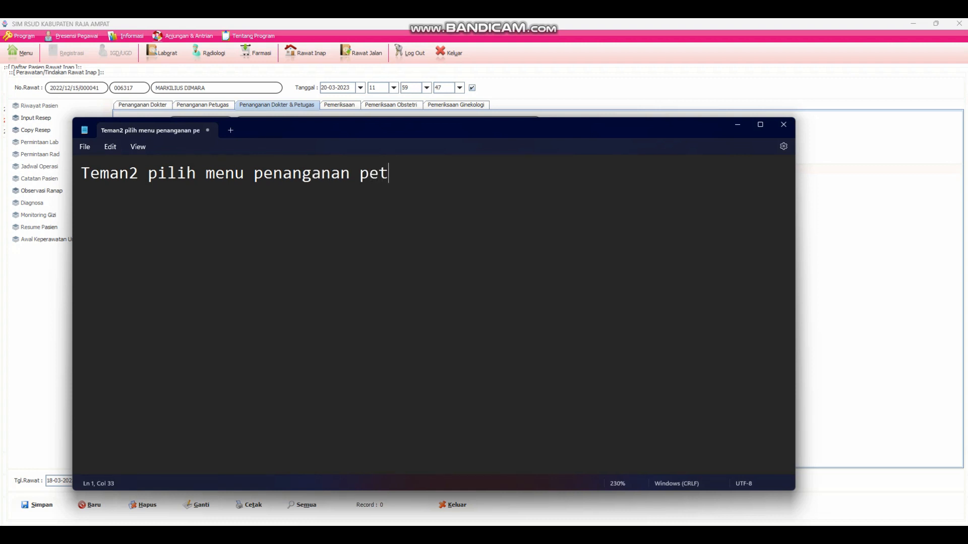
text(ugas)
drag(283, 124, 329, 192)
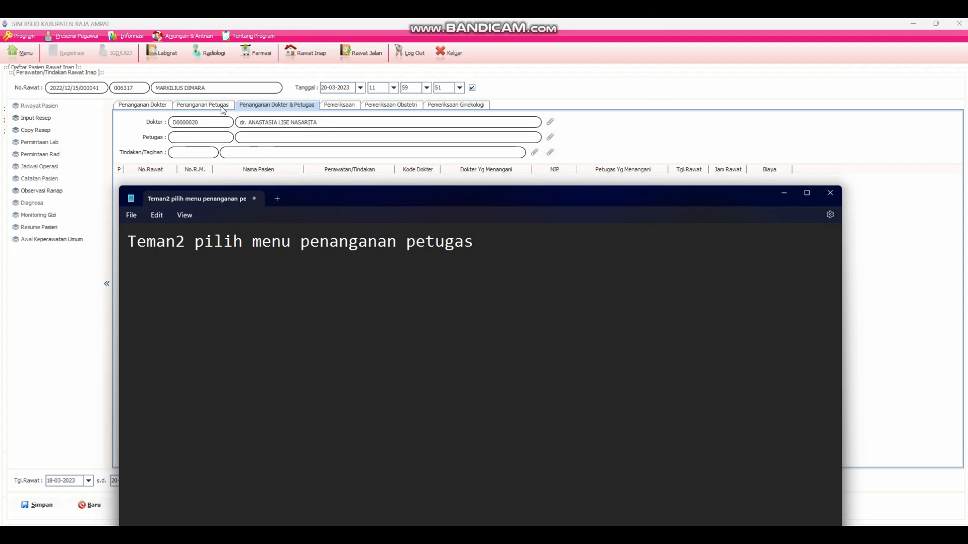
click(193, 110)
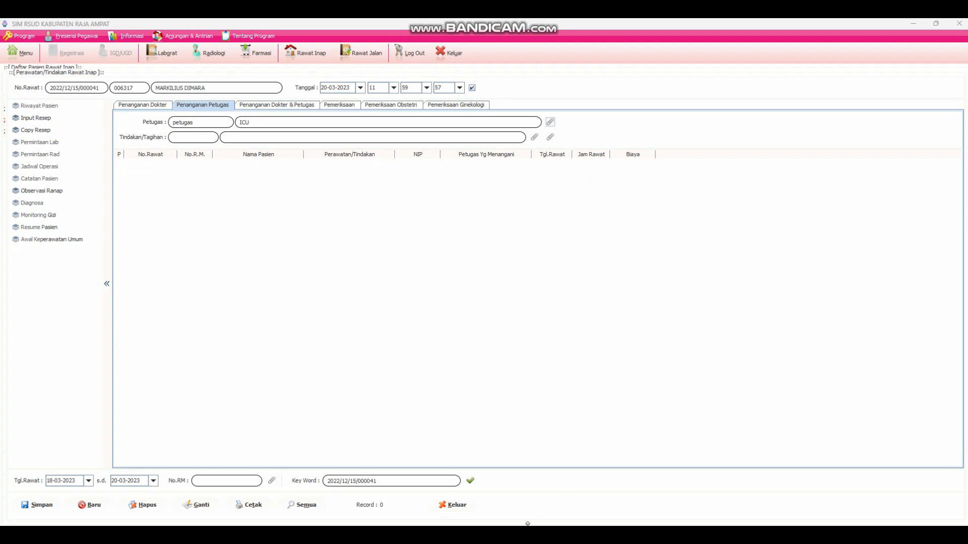
- Switch to Notepad, replace the text with "Pilih petugas yang melakukan tindakan", and open the staff lookup for Petugas in the hospital system
key(alt+Tab)
drag(504, 252, 113, 246)
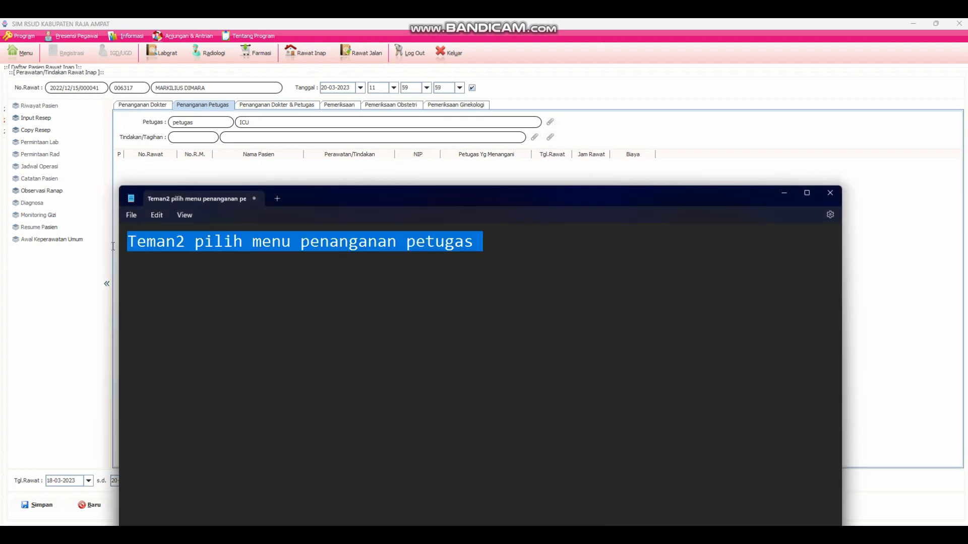
text(Pilih )
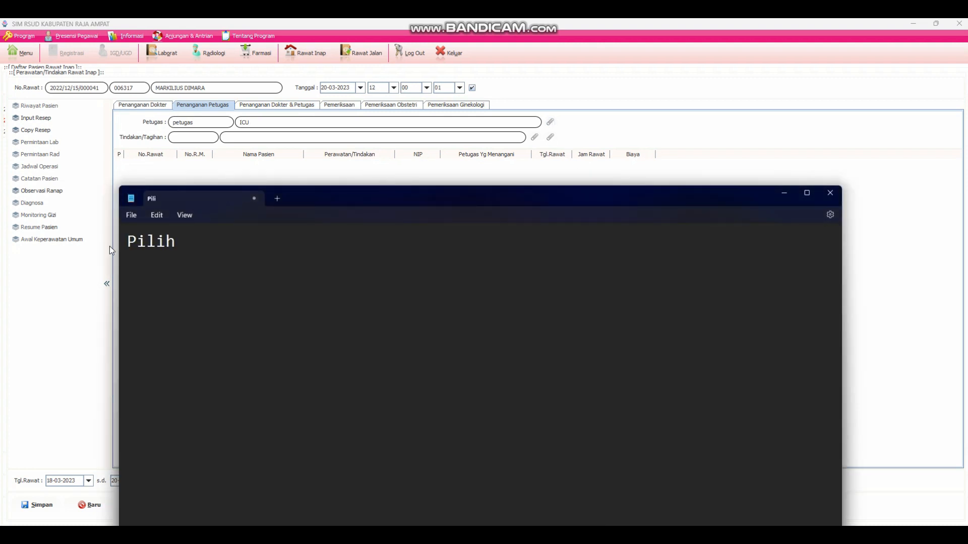
text(petugas)
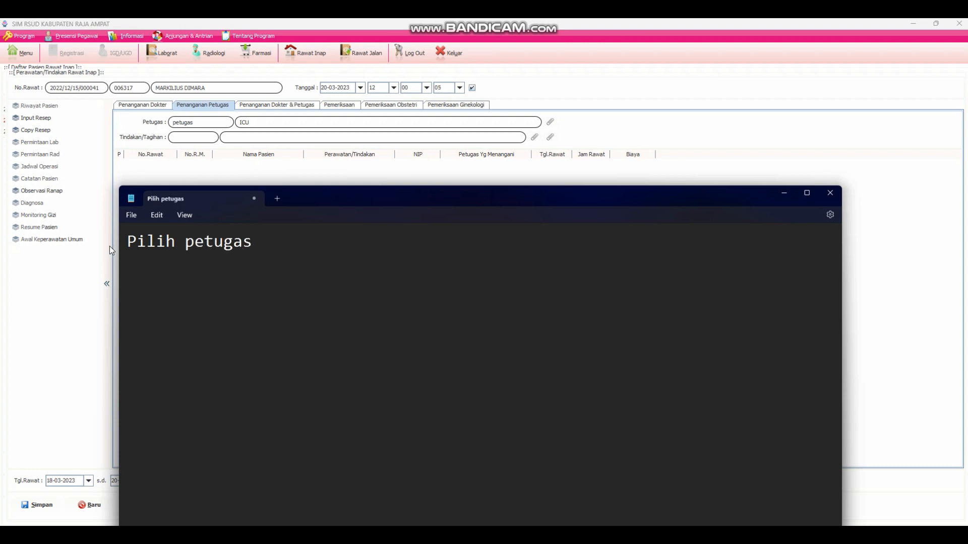
text( yang mel)
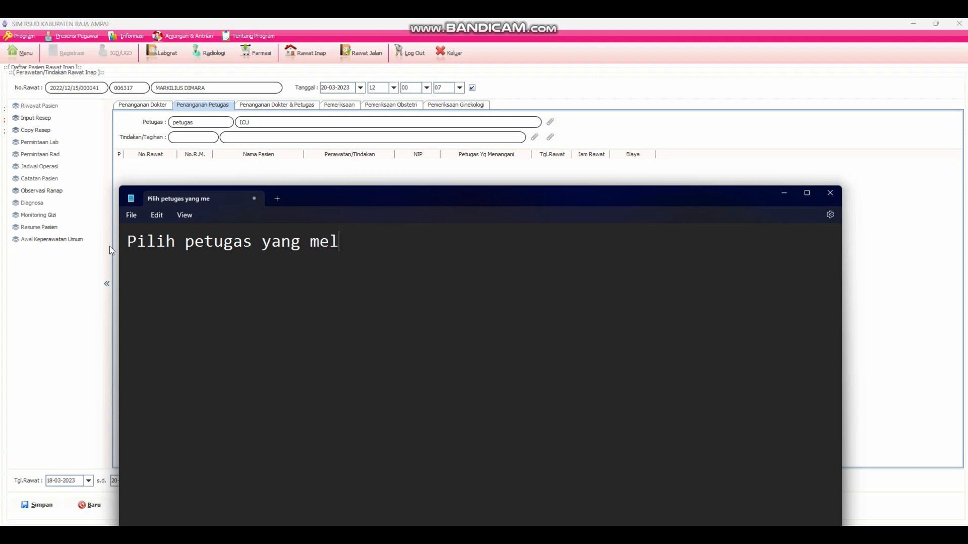
text(akukan tind)
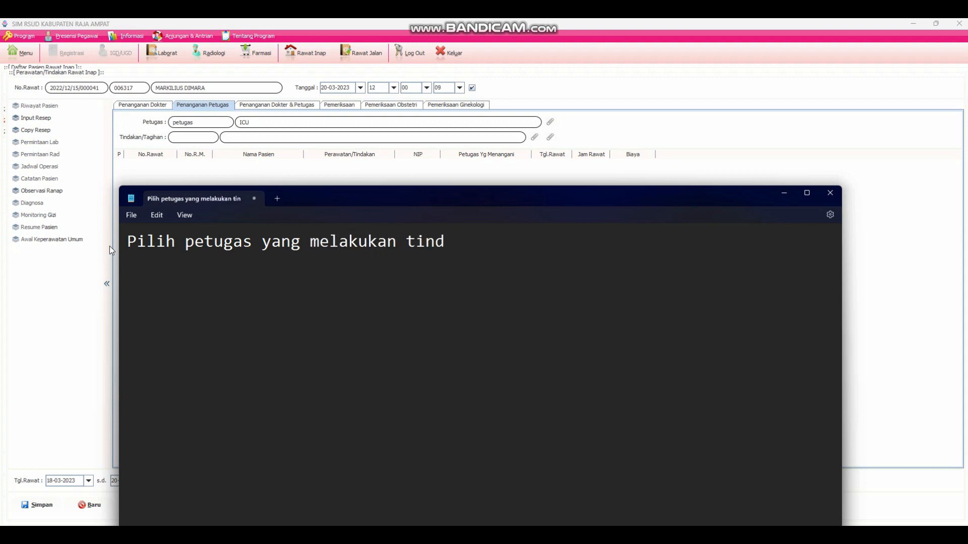
text(akan)
click(550, 122)
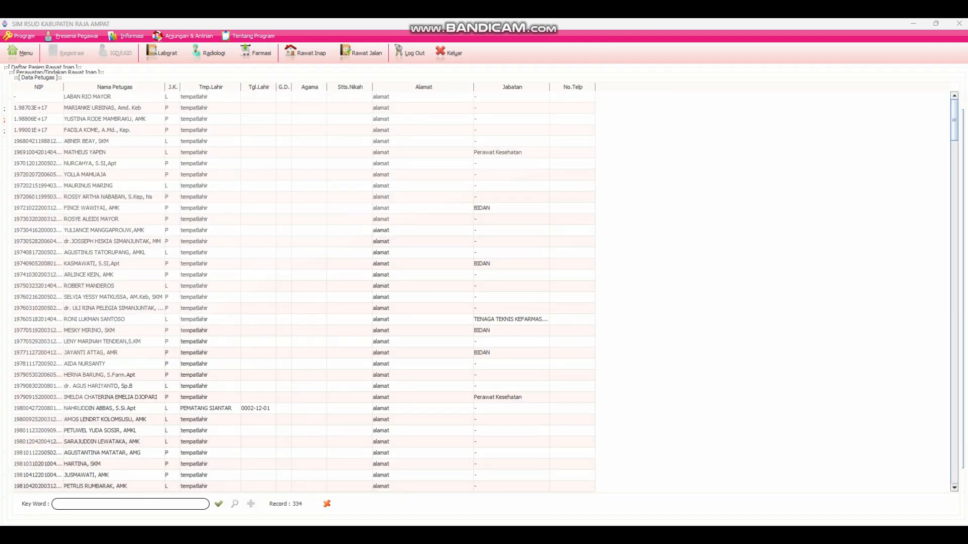
- Replace the Notepad text with "Cari nama petugas pada key word kiri bawah" and move its window clear of the staff list's keyword field
key(alt+Tab)
drag(492, 242, 120, 238)
text(Car)
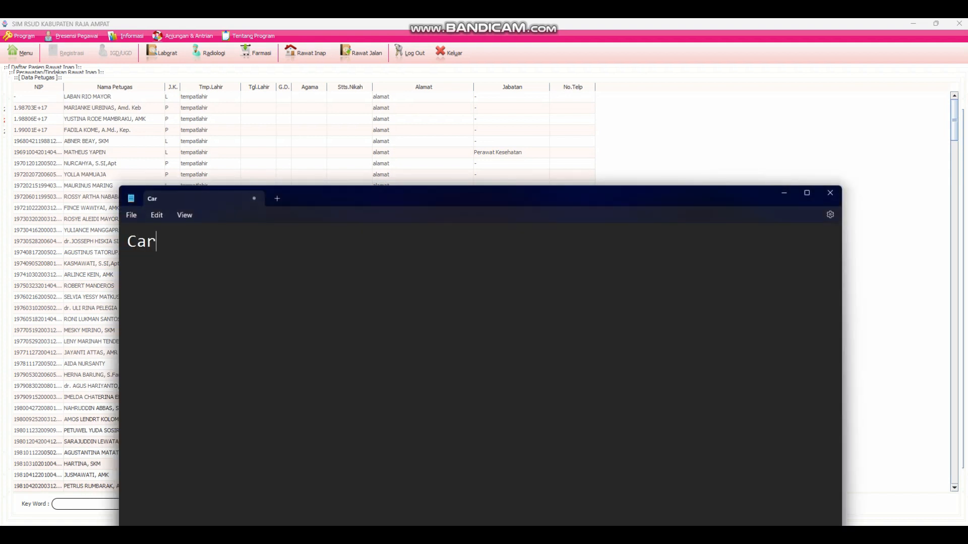
text(i nama )
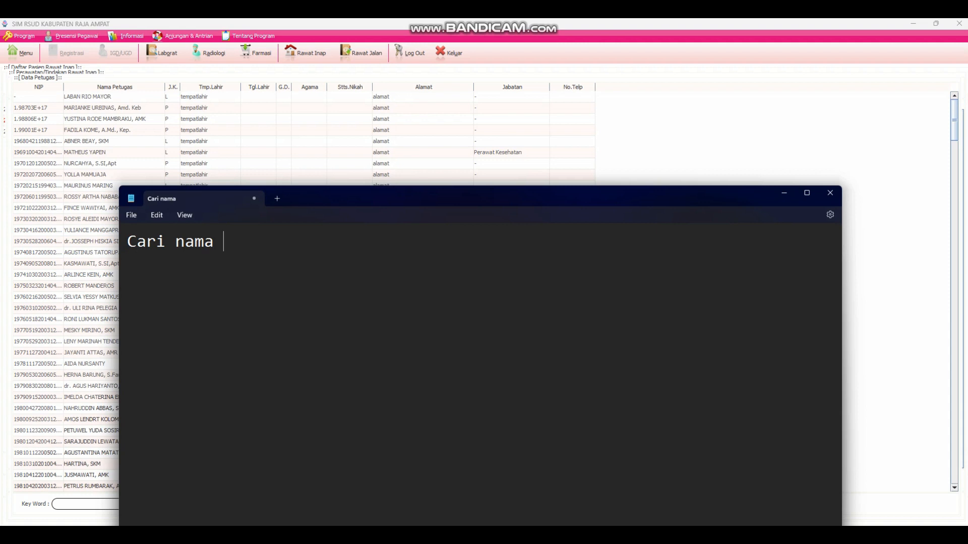
text(petugas)
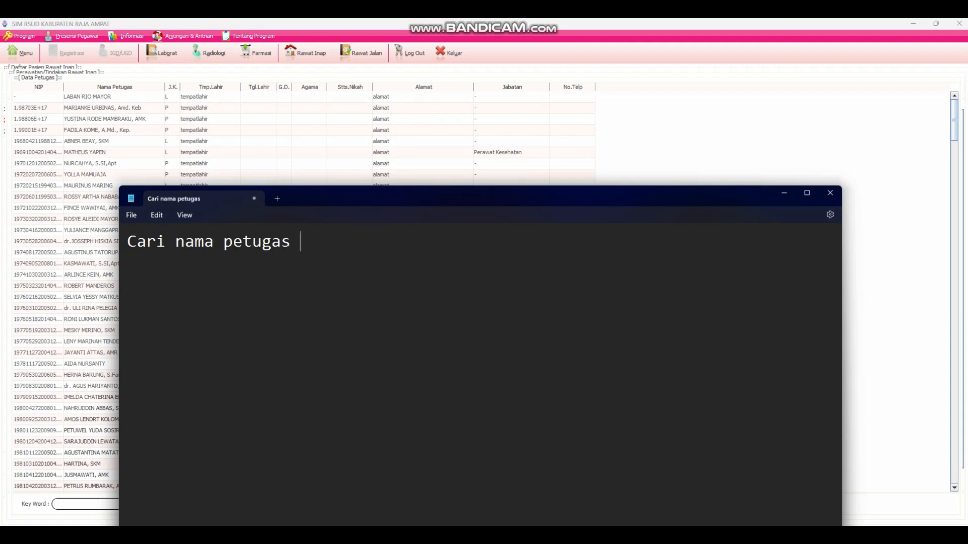
text( pada key)
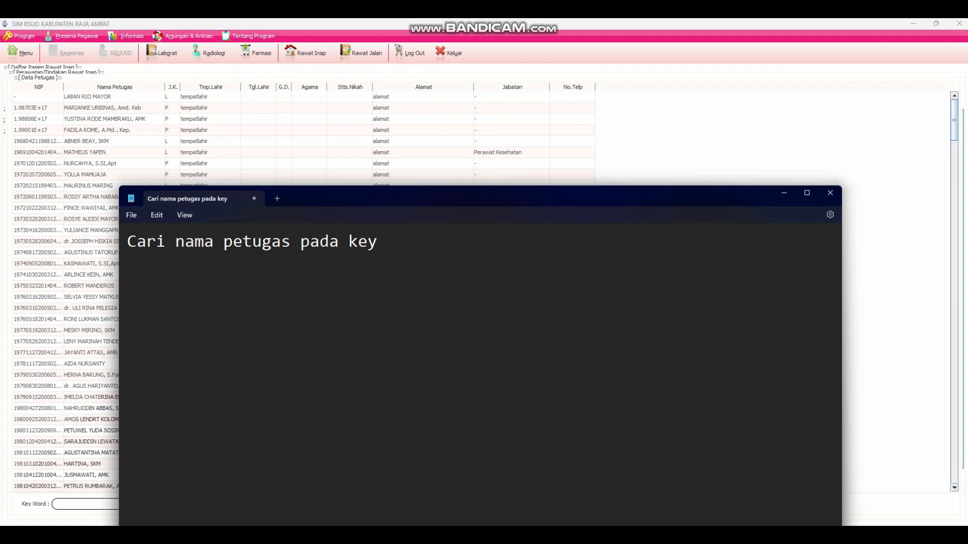
text( word kiri bawah)
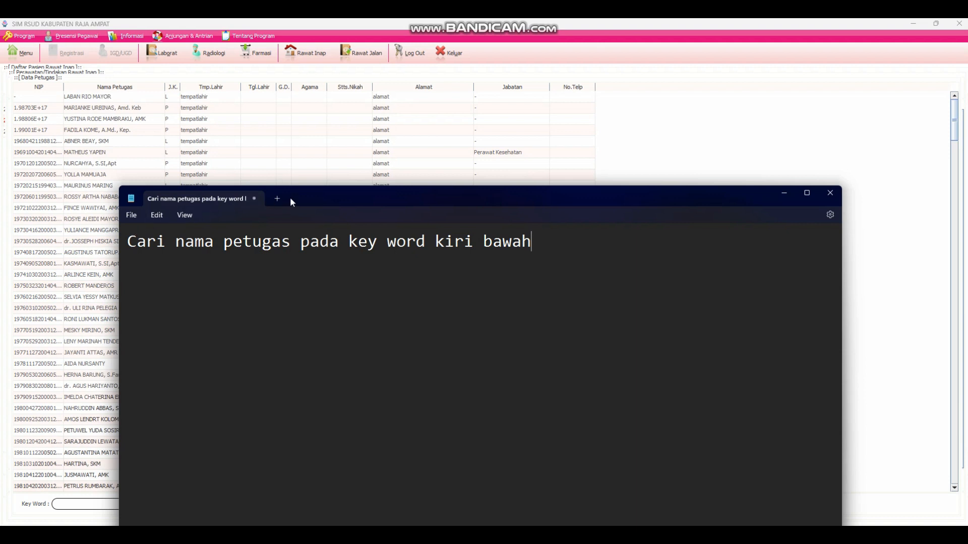
drag(352, 199, 471, 150)
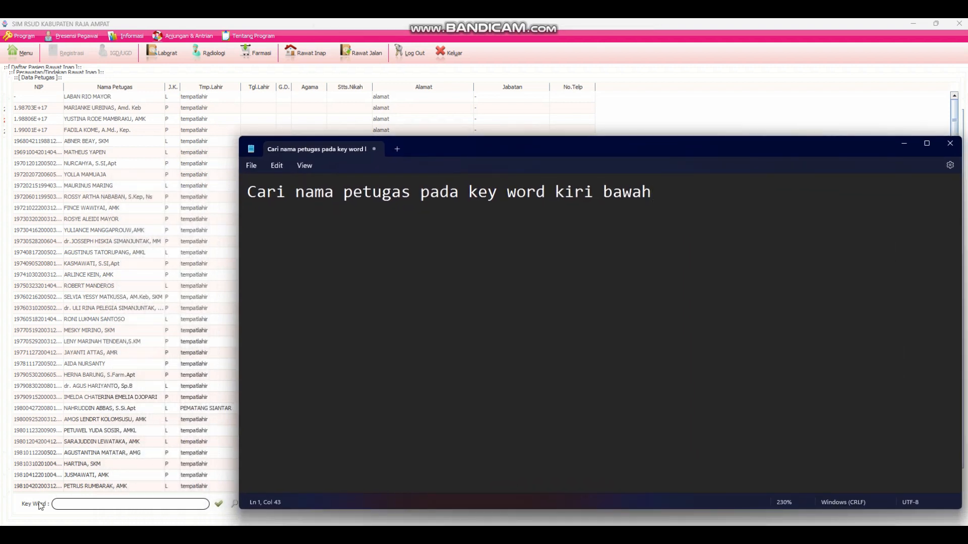
- Search the staff list for "icu" and select the ICU entry
click(69, 505)
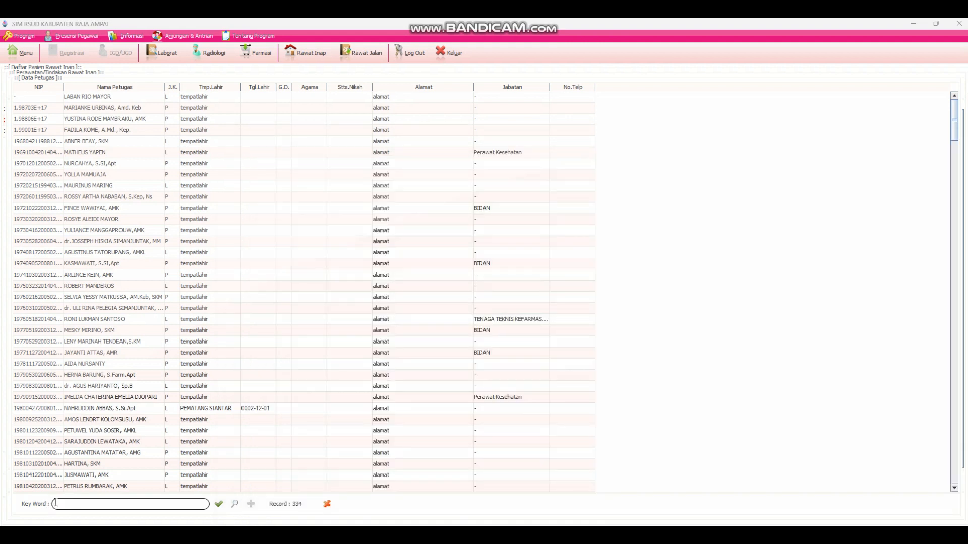
key(Return)
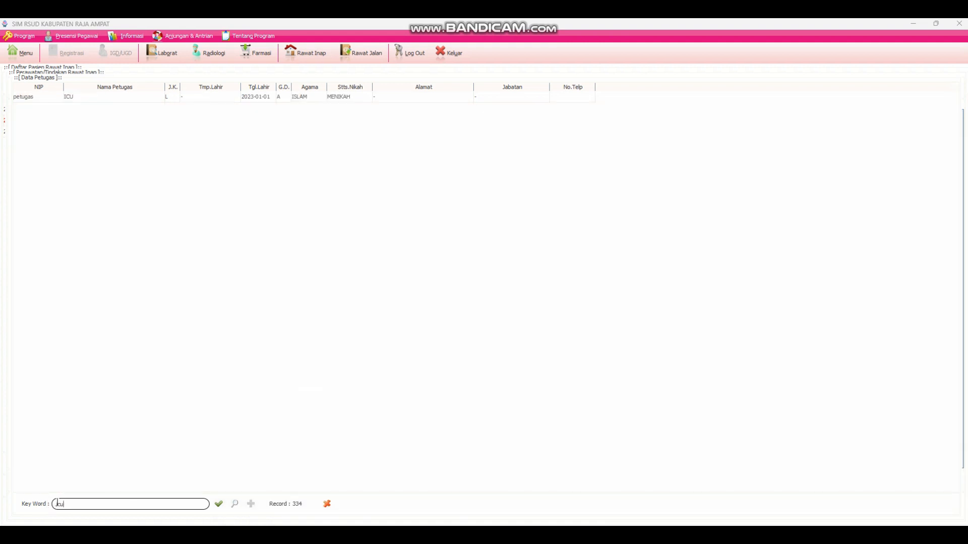
click(92, 99)
- Replace the Notepad text with "Klik hingga merah kemudian tekan spasi pada keyboard", then assign the ICU entry as Petugas in the treatment form
key(alt+Tab)
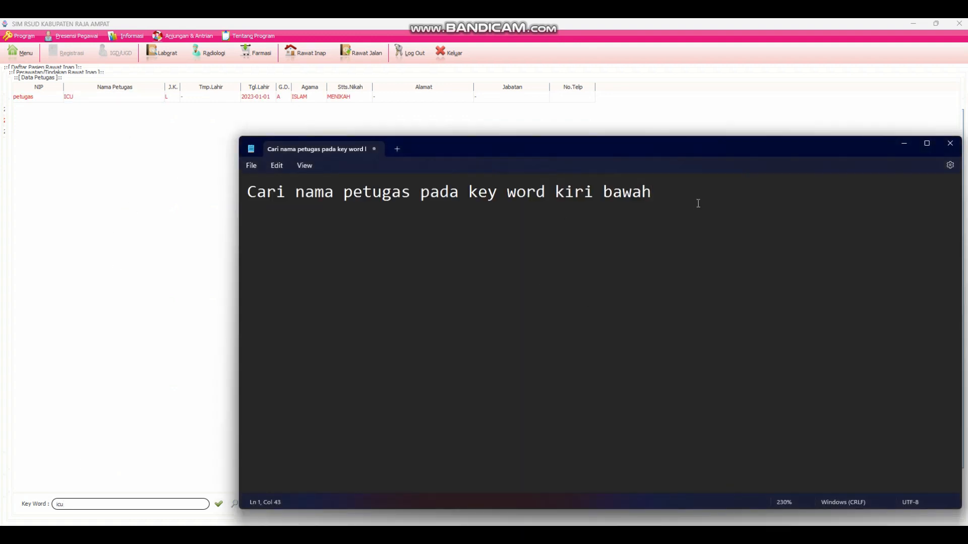
drag(696, 201, 207, 209)
text(Kli)
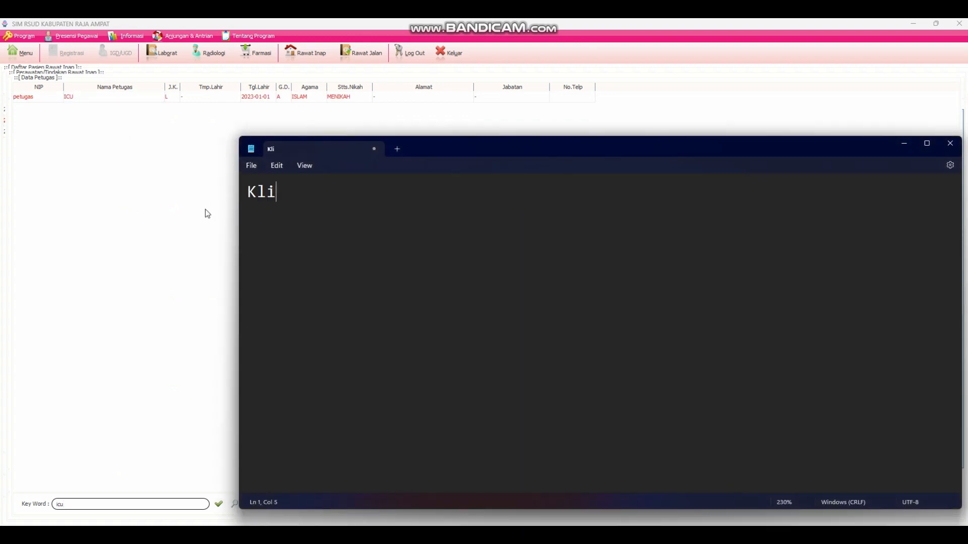
text(k hingga)
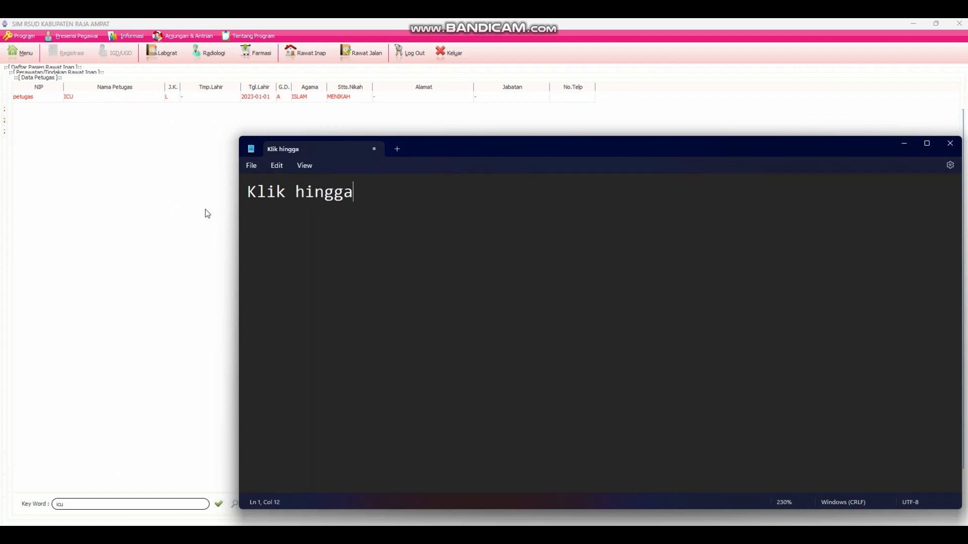
text( merah kemu)
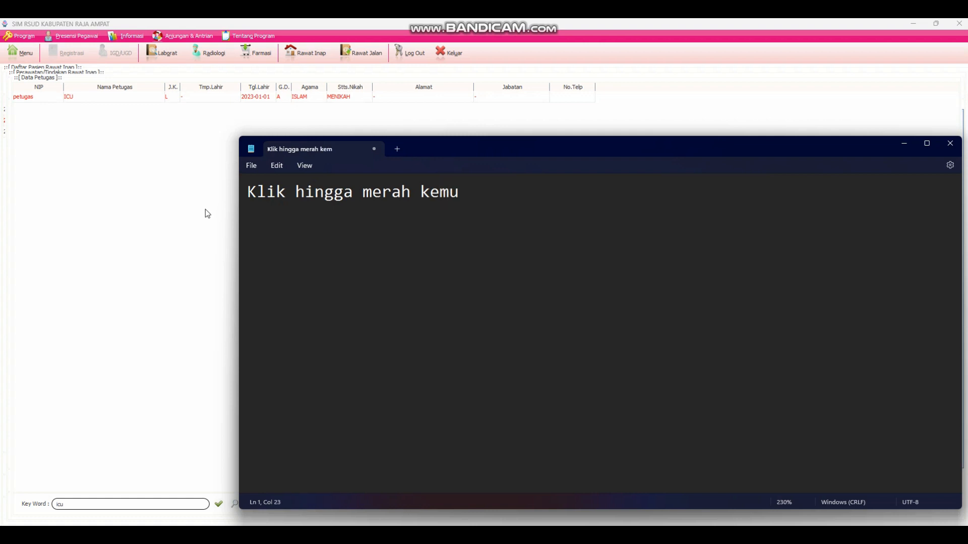
text(dian tekan spas)
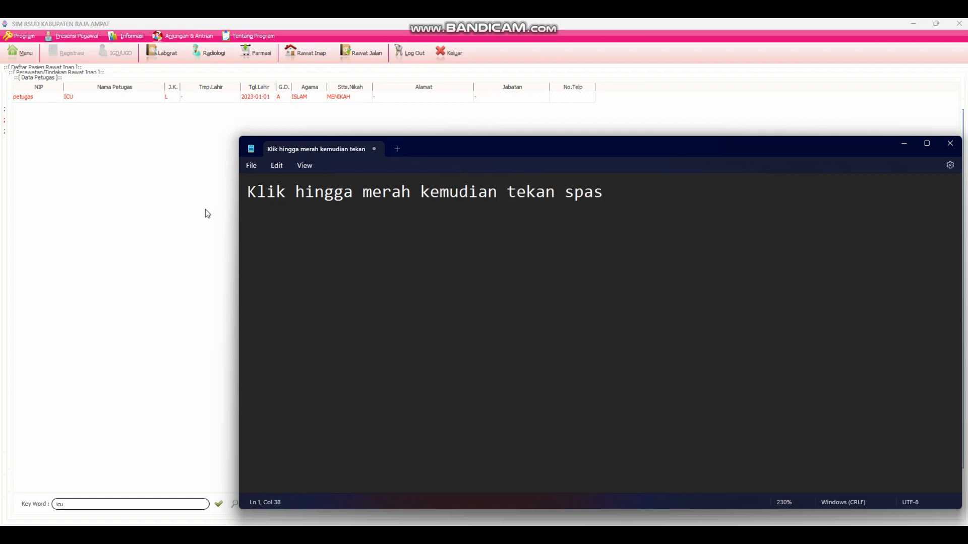
text(i pada ke)
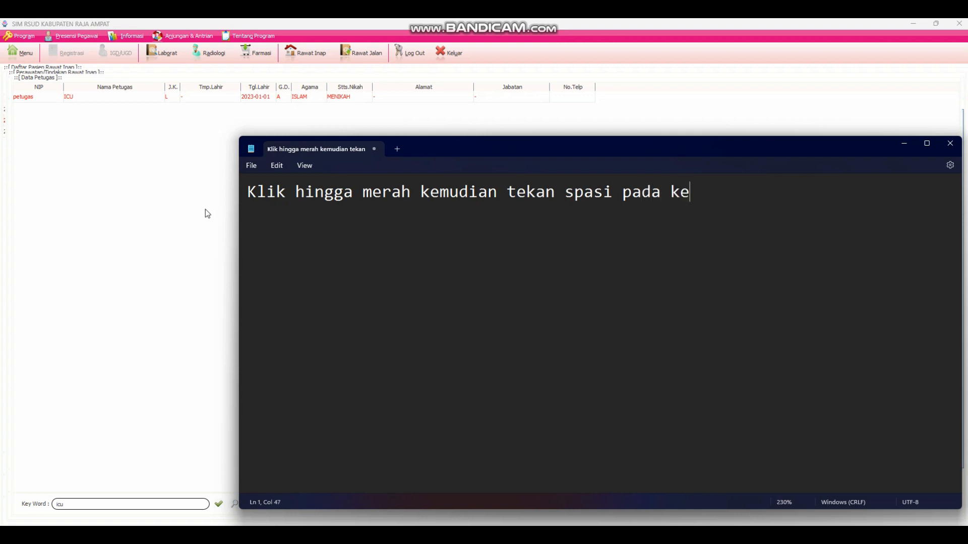
text(yboard)
click(63, 98)
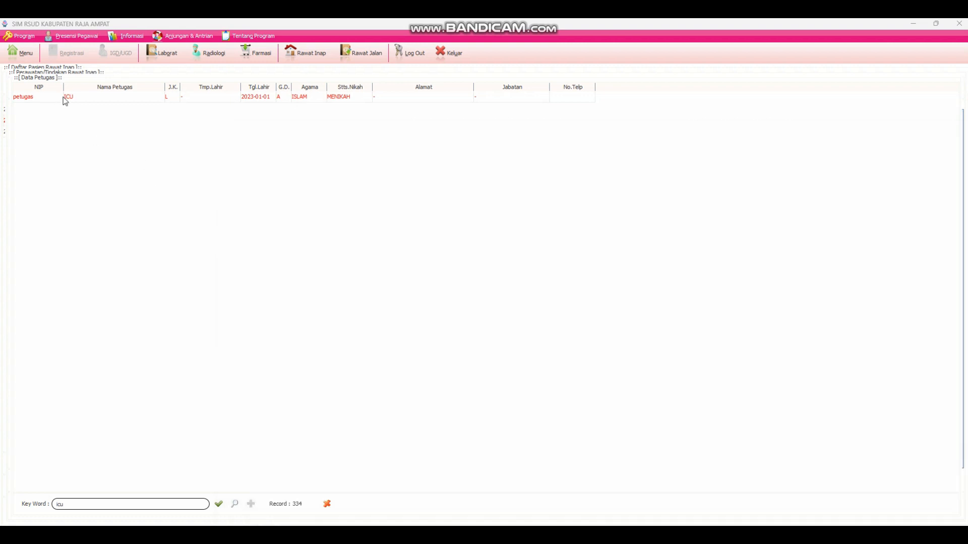
double_click(62, 98)
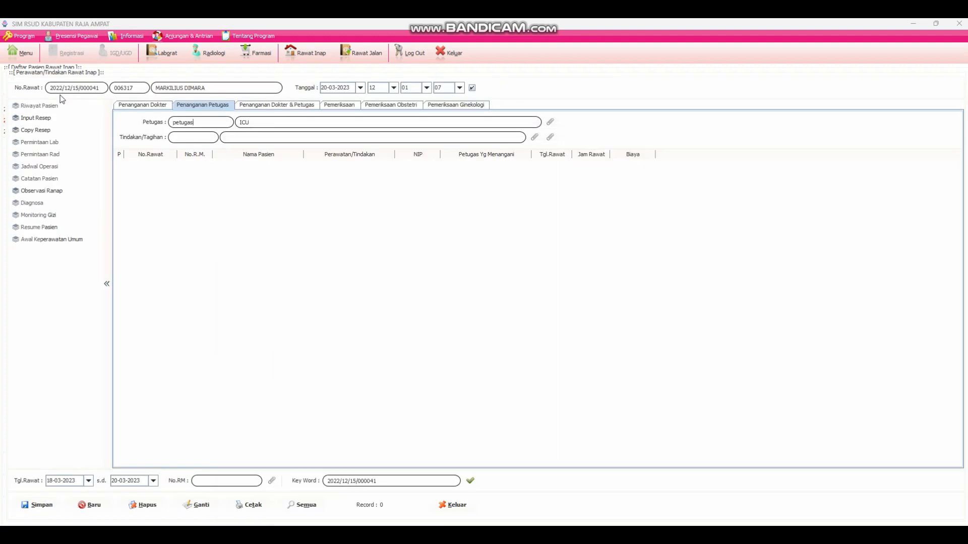
- Switch to Notepad, replace the text with "Pilih tindakan yang telah dilakukan", and open the Tindakan/Tagihan lookup in the hospital system
key(alt+Tab)
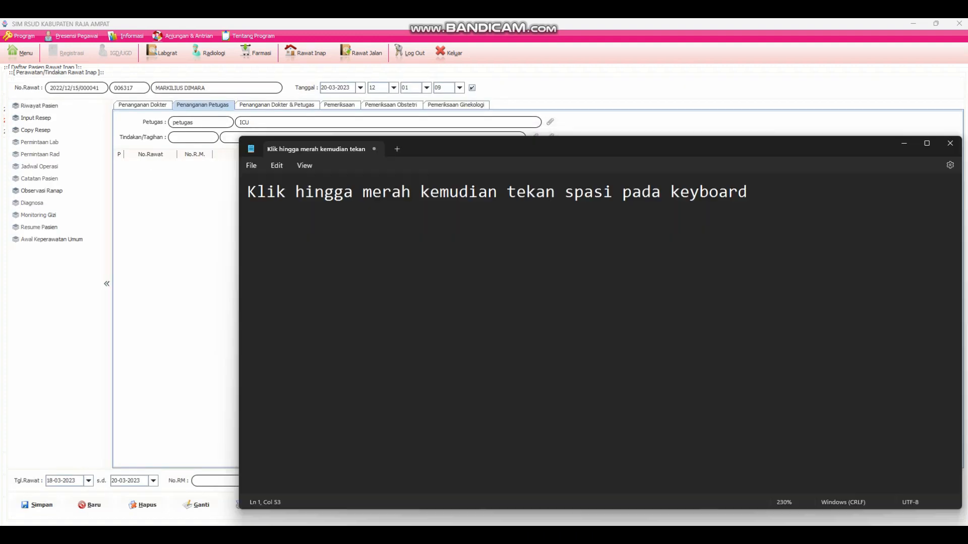
drag(734, 152, 669, 251)
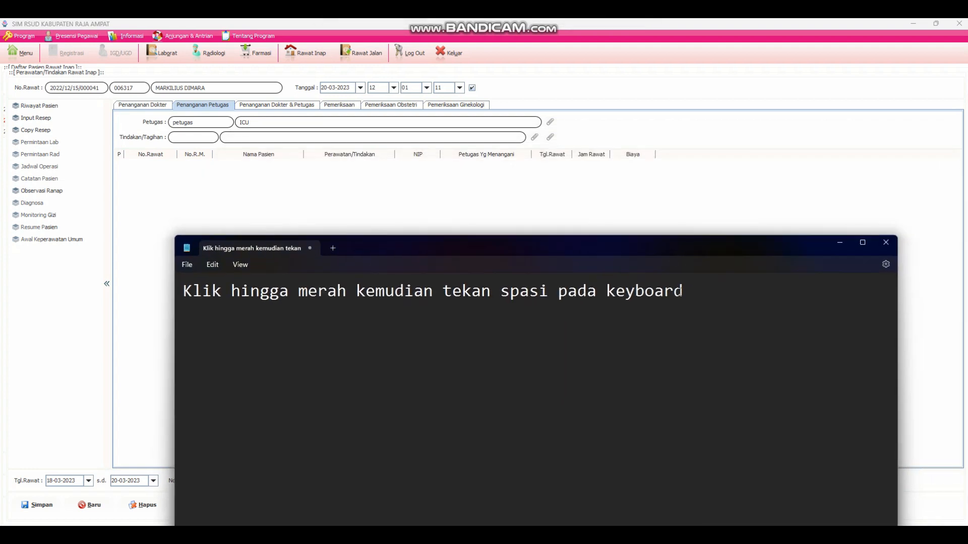
drag(736, 292, 168, 316)
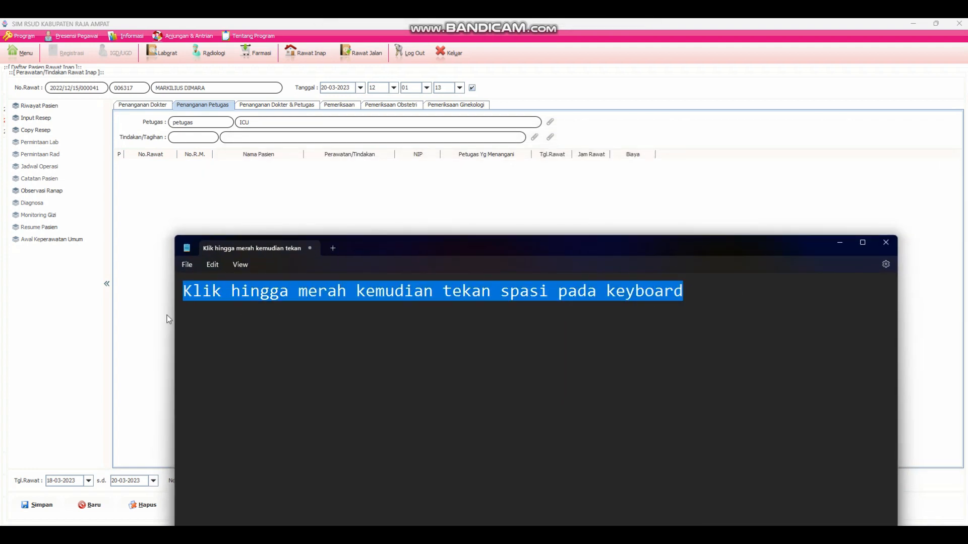
text(Pilih ti)
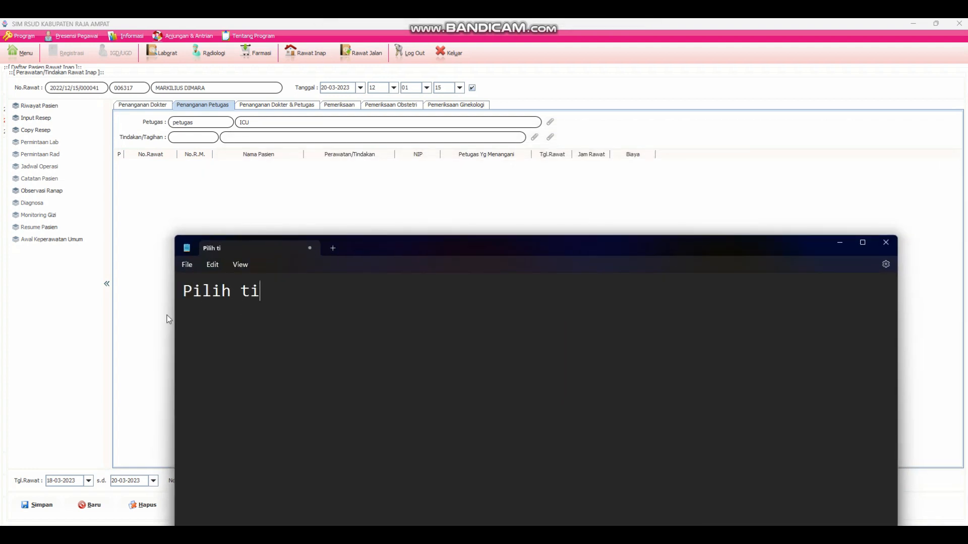
text(ndakan yang)
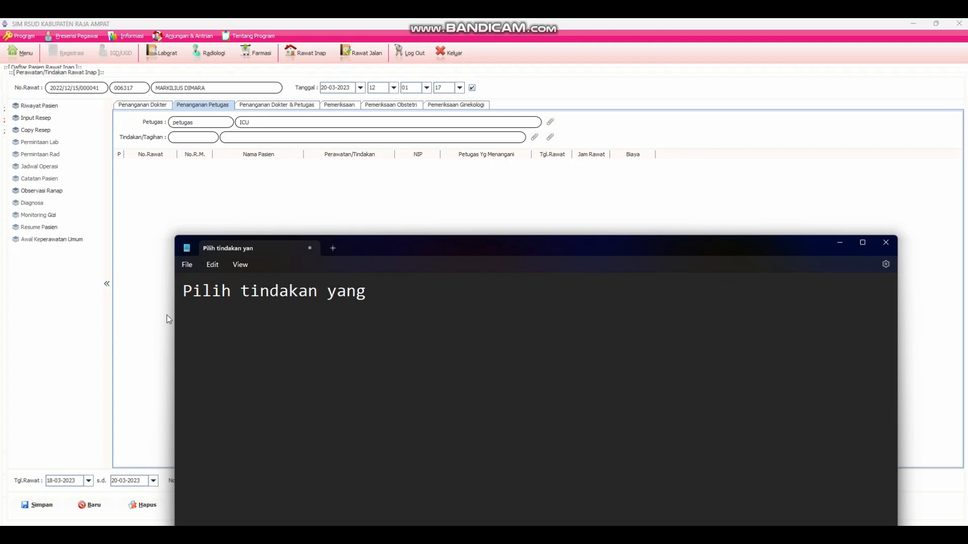
text( telah dika)
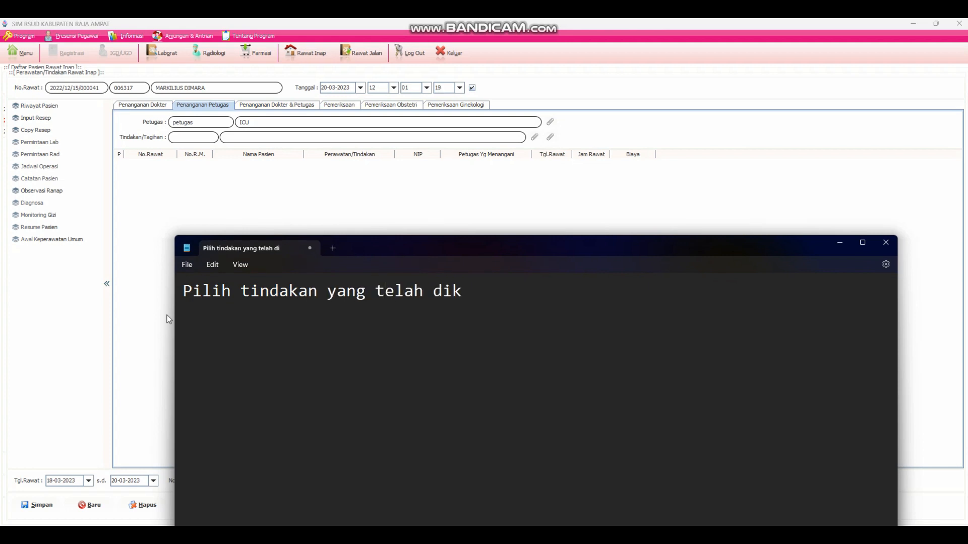
key(BackSpace)
key(BackSpace)
text(lakukan)
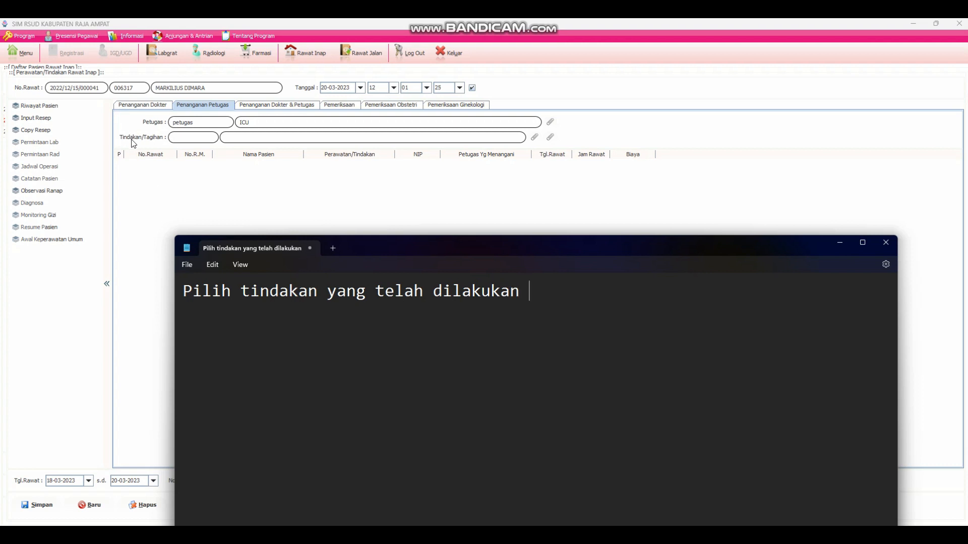
click(535, 137)
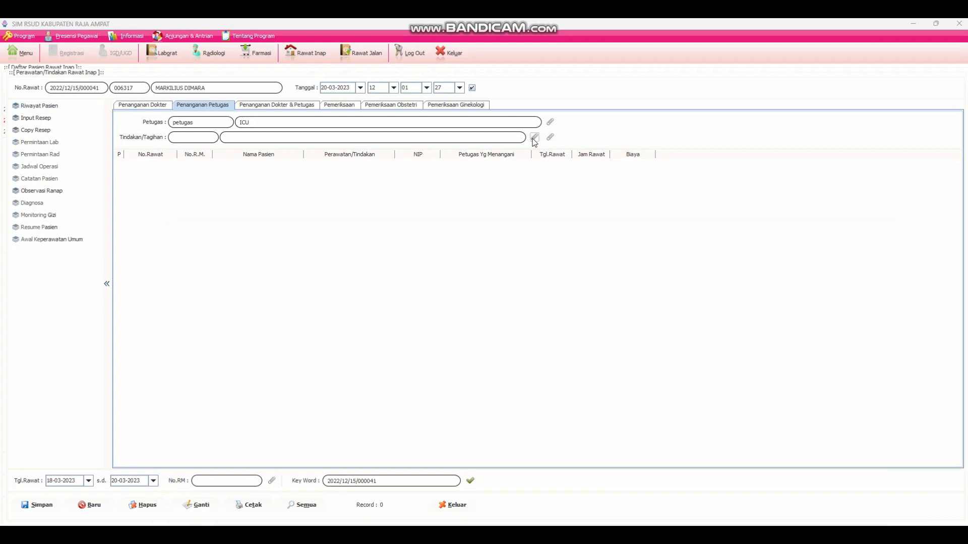
- Reword the Notepad instruction to "Cari tindakan yang telah dilakukan", clear of the keyword field, and search the hospital system's treatment list for "ttv"
click(618, 535)
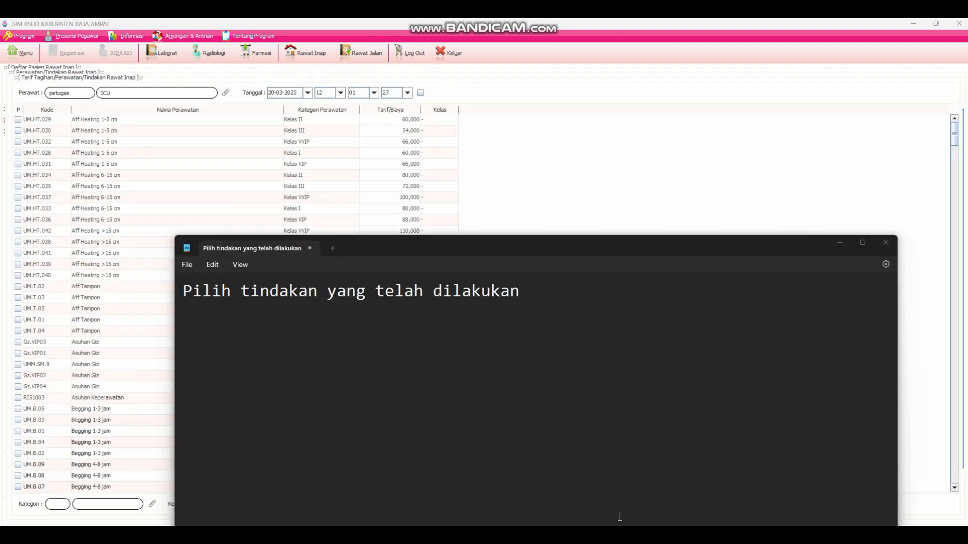
drag(562, 236, 628, 203)
drag(588, 228, 692, 182)
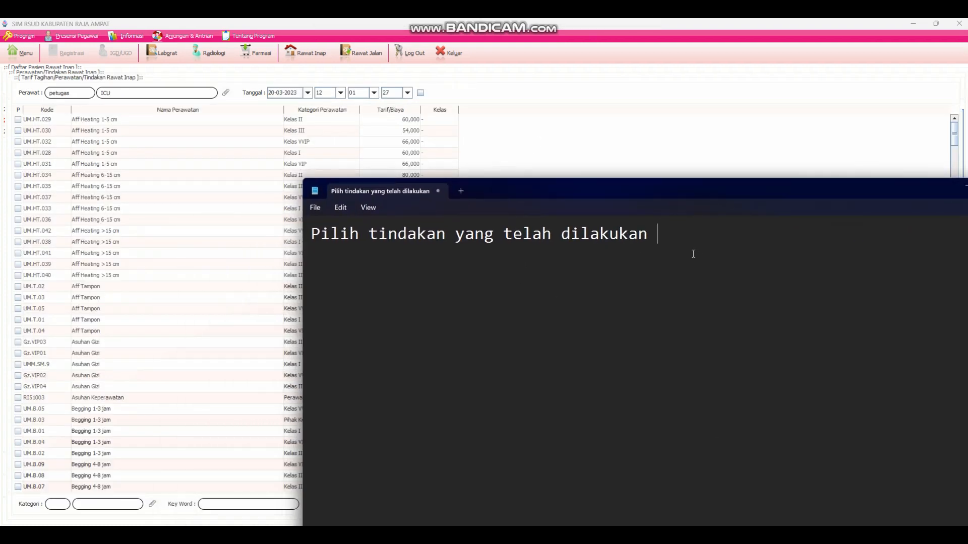
double_click(355, 235)
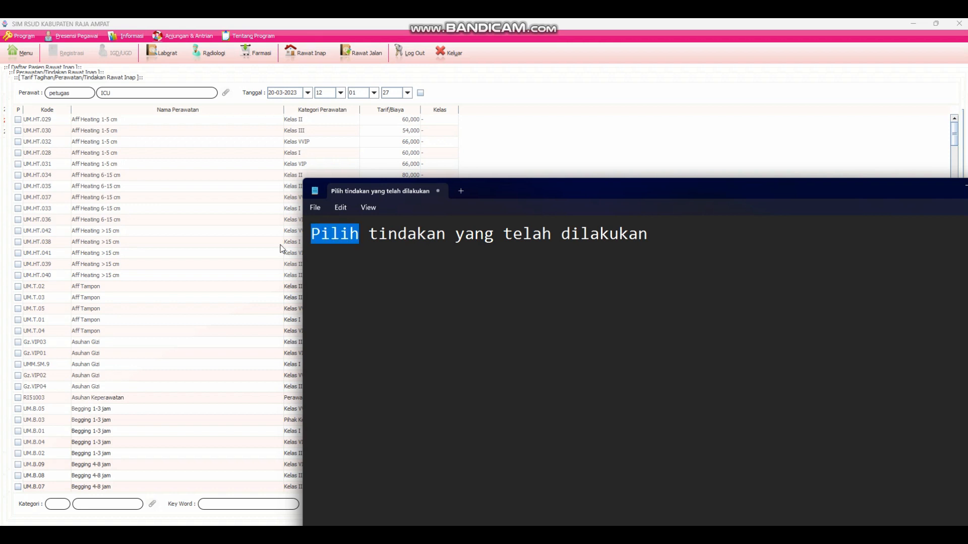
text(Cari)
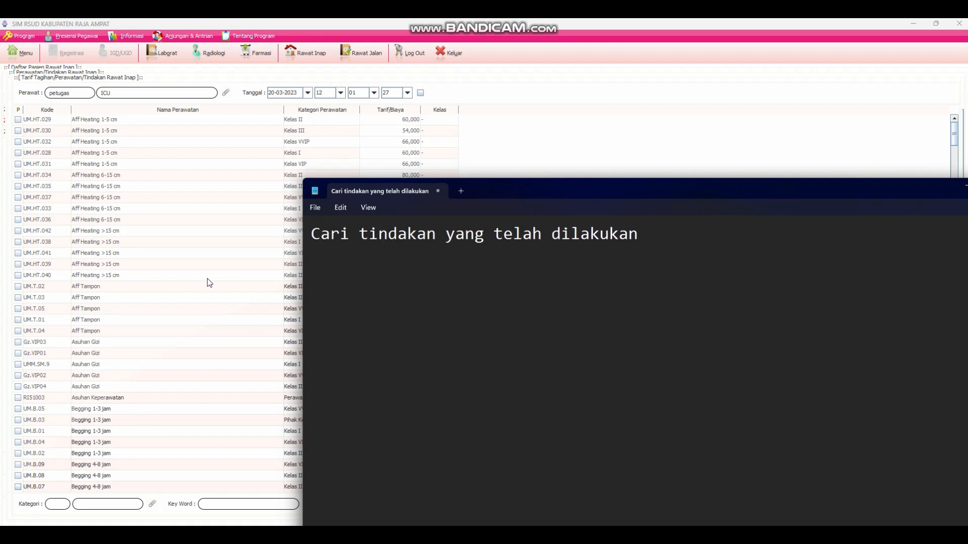
click(226, 503)
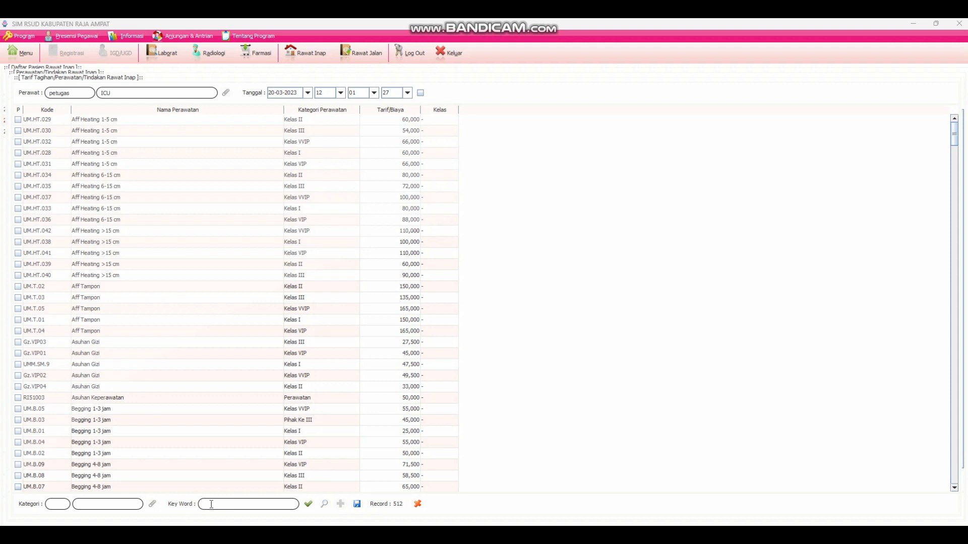
key(Return)
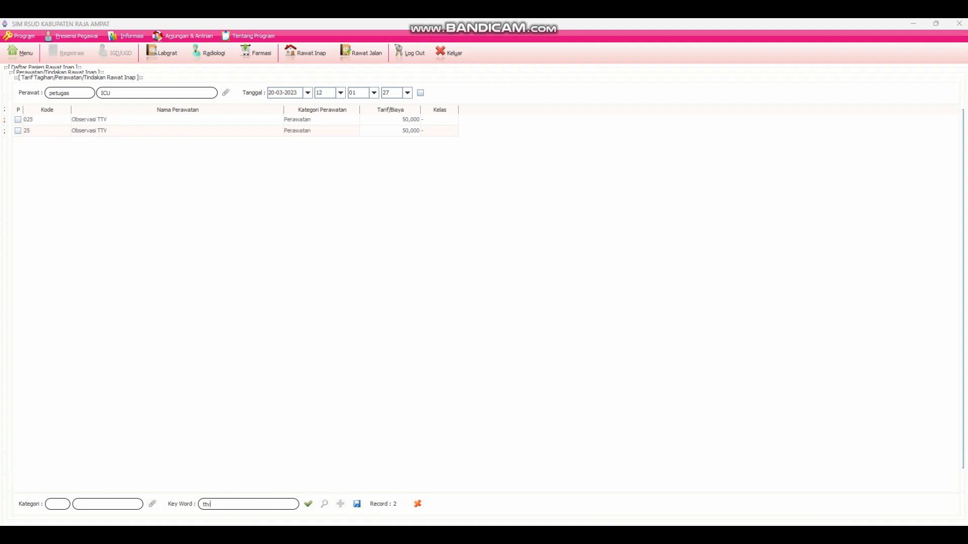
- Replace the Notepad text with "pilih tindakan", then select the Observasi TTV treatment with code 25 in the hospital system
key(alt+Tab)
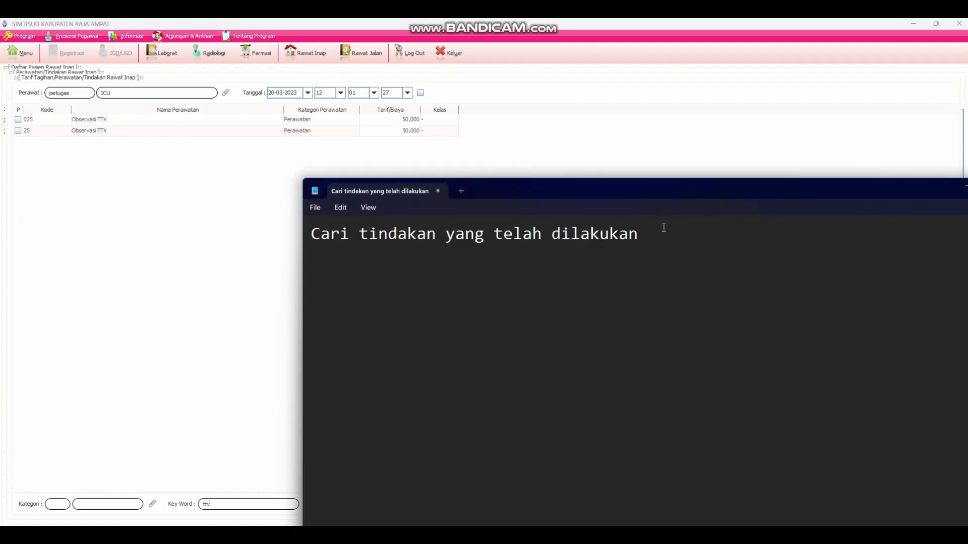
drag(647, 235, 277, 251)
text(p)
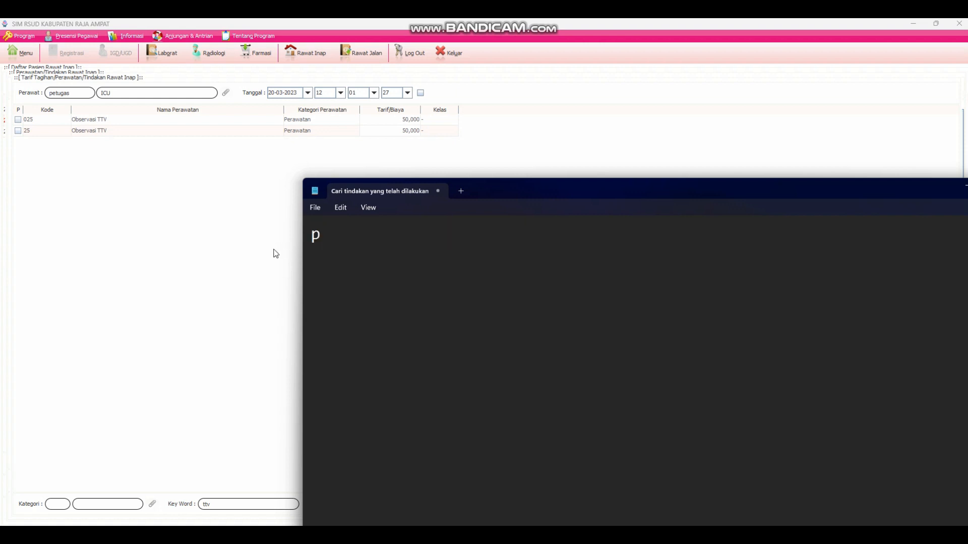
text(ilih)
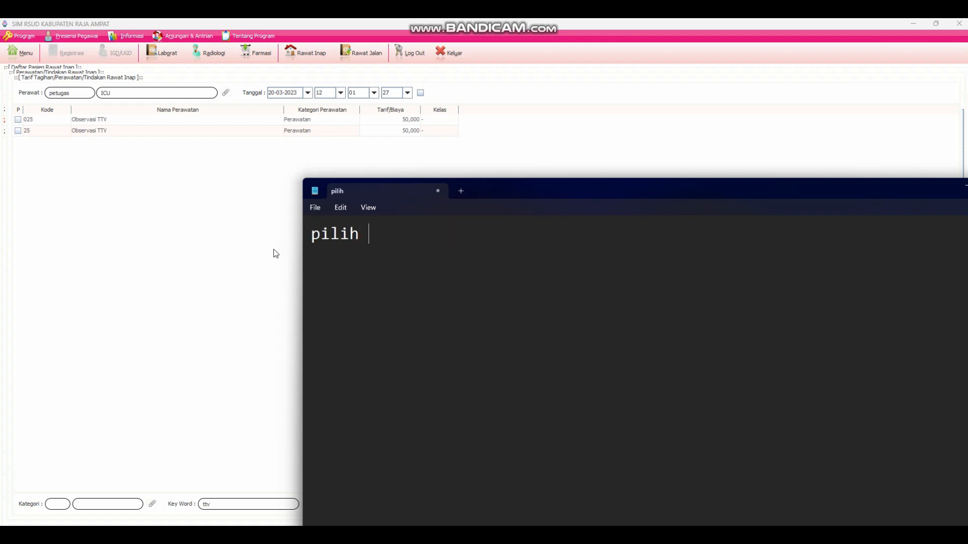
text( tindakan)
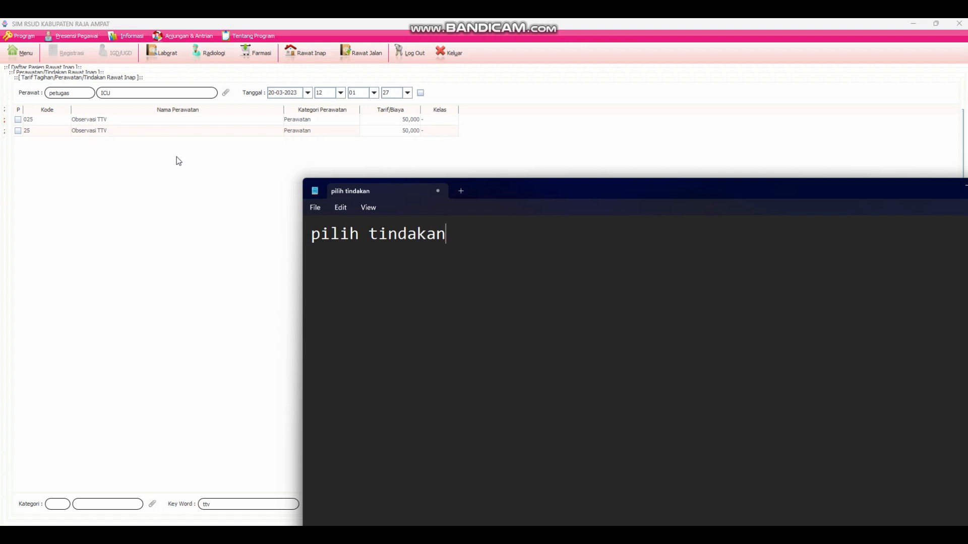
click(84, 135)
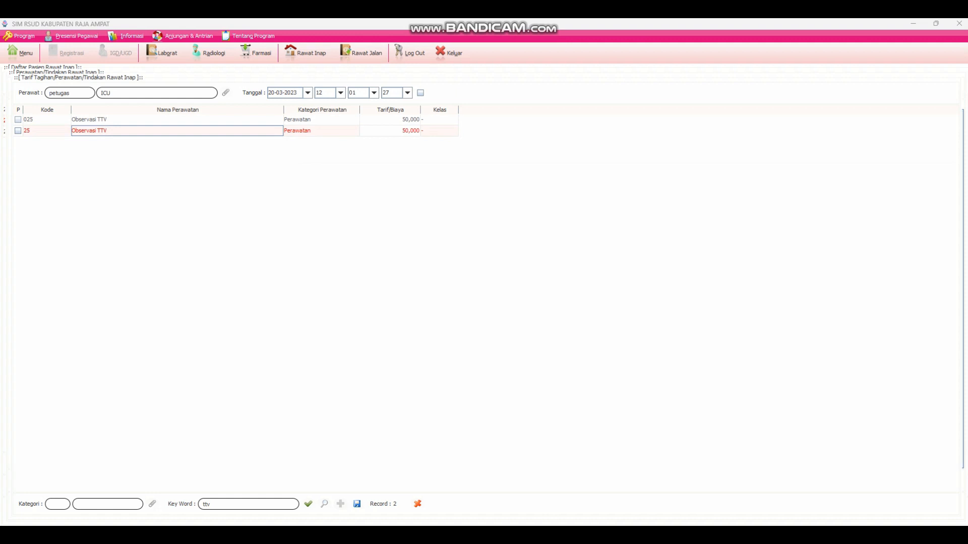
- Add the line "kemudian spasi" in Notepad, then assign Observasi TTV (code 25) as Tindakan/Tagihan in the hospital system's treatment form
key(alt+Tab)
shift+click(416, 249)
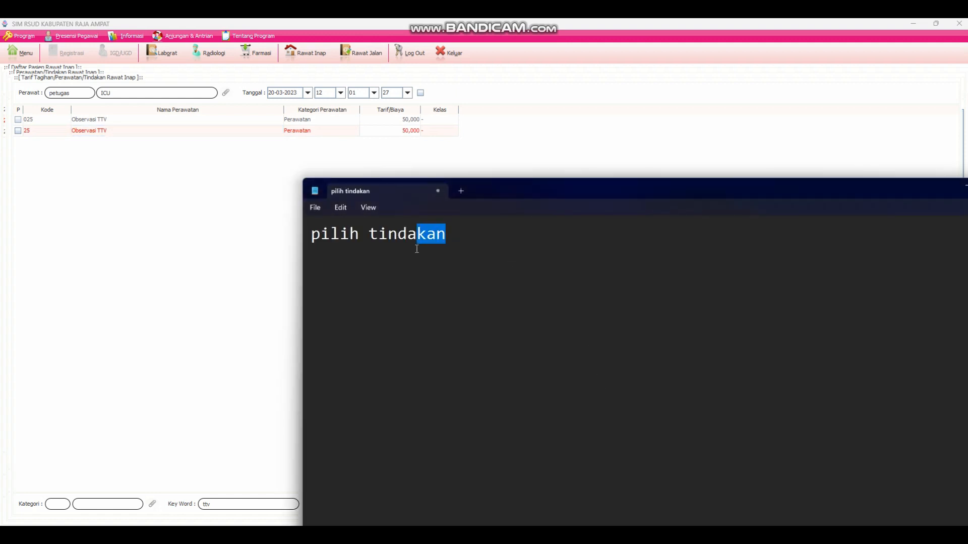
click(459, 259)
text(kem)
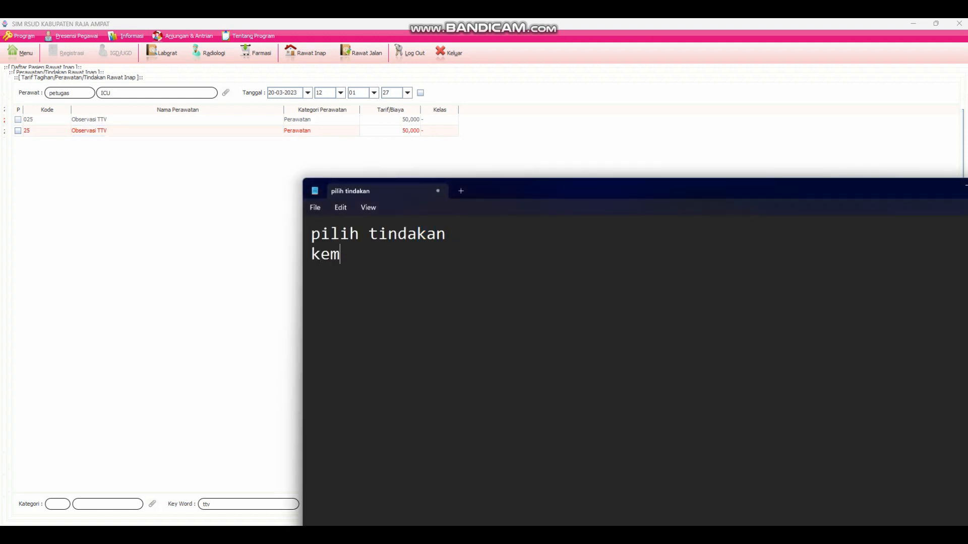
text(udian spasi)
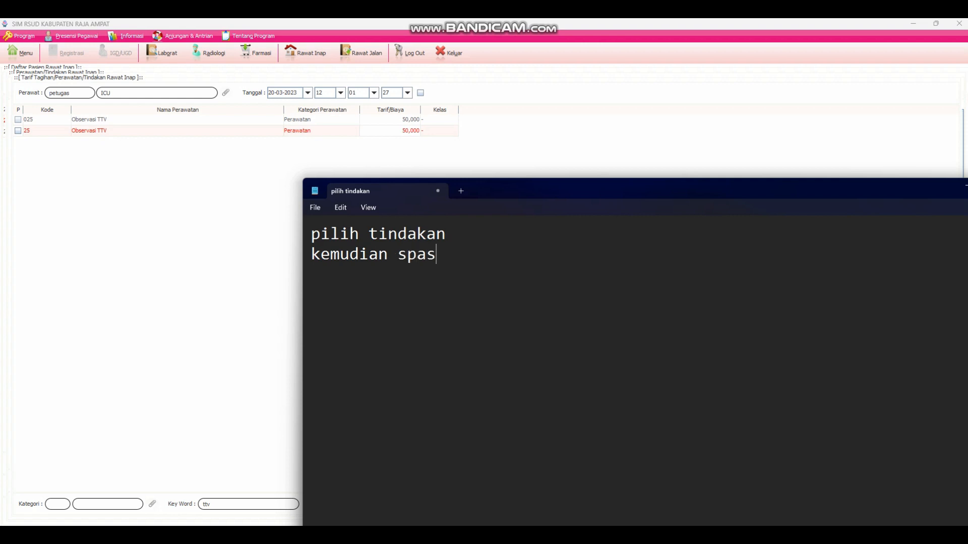
click(85, 132)
key(space)
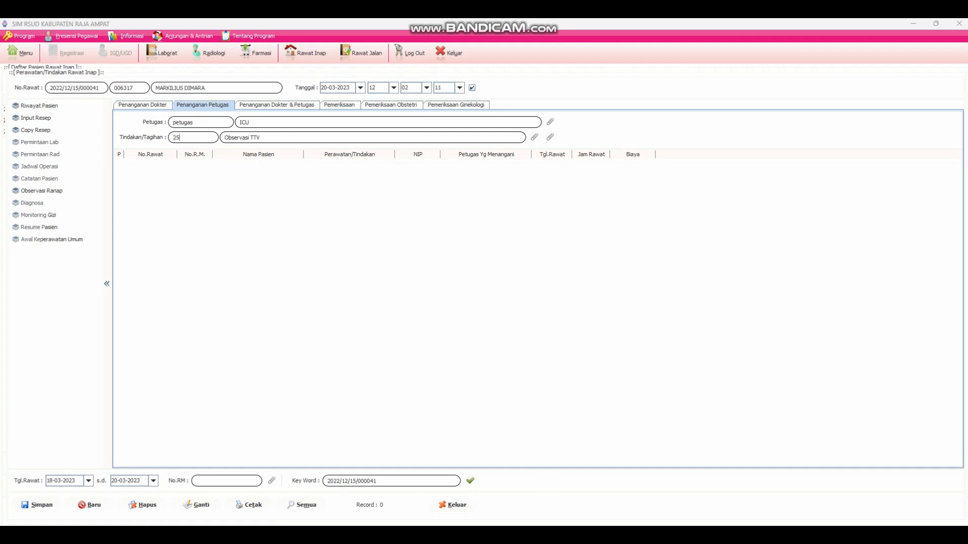
- Add the line "lalu klik simpan pada icon kiri bawah" in Notepad, then save the treatment entry in the hospital system
click(613, 536)
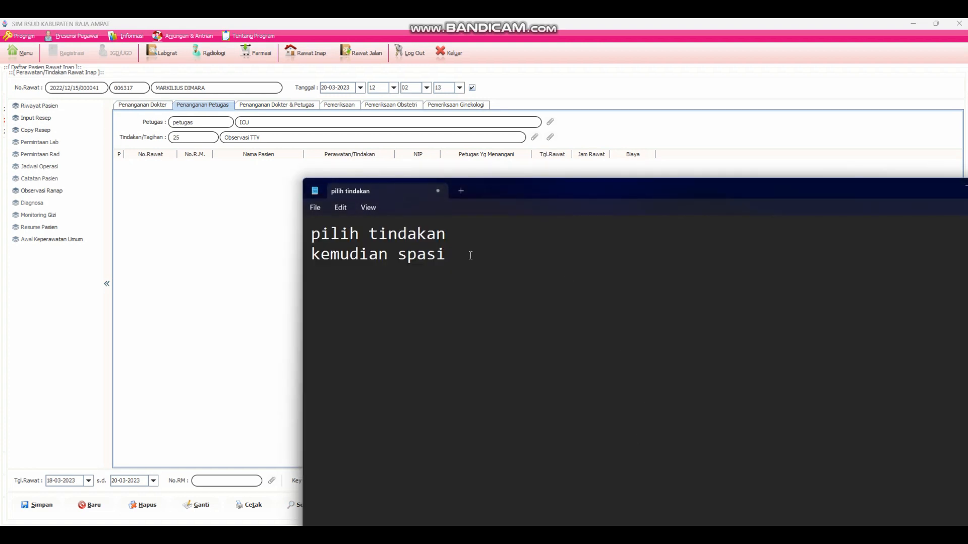
text(lalu klik simpa)
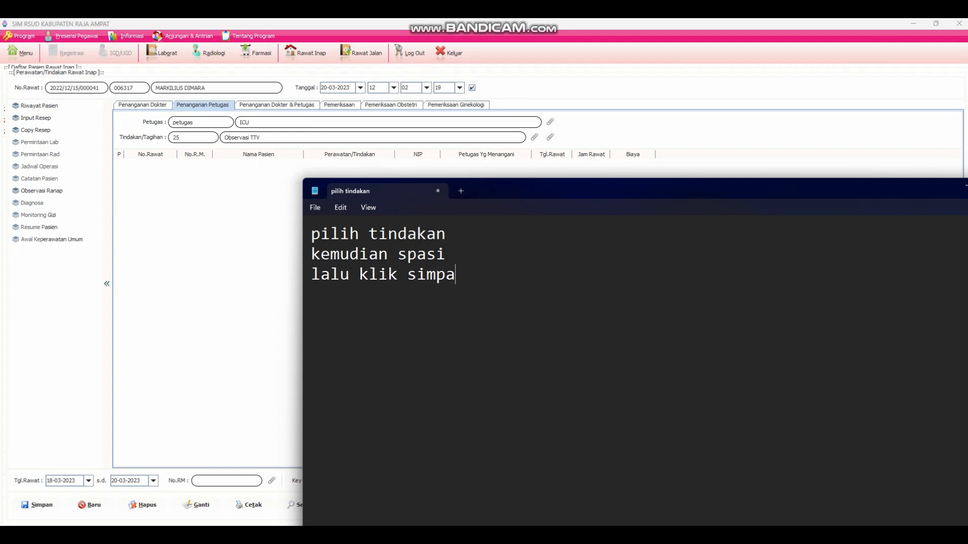
text(n pada icon kiri bawah)
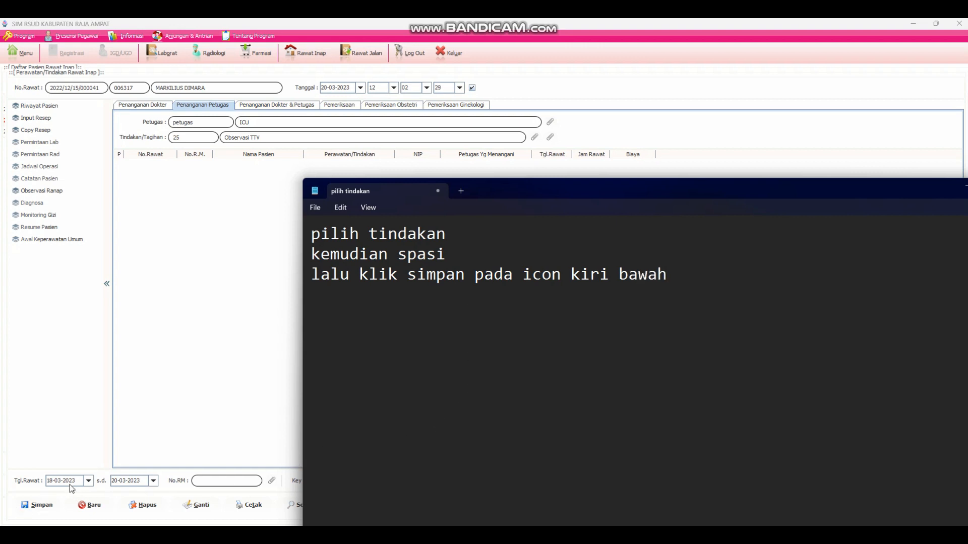
click(68, 428)
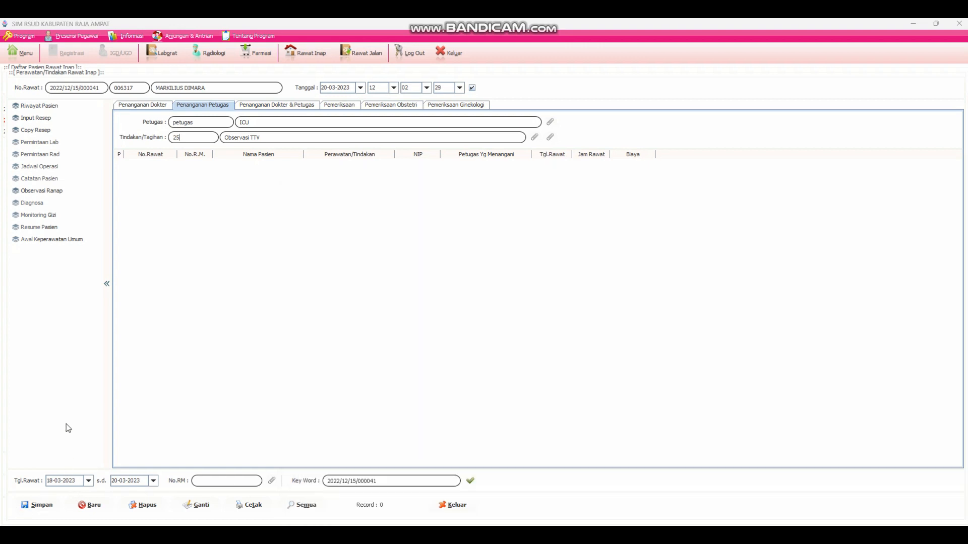
click(30, 510)
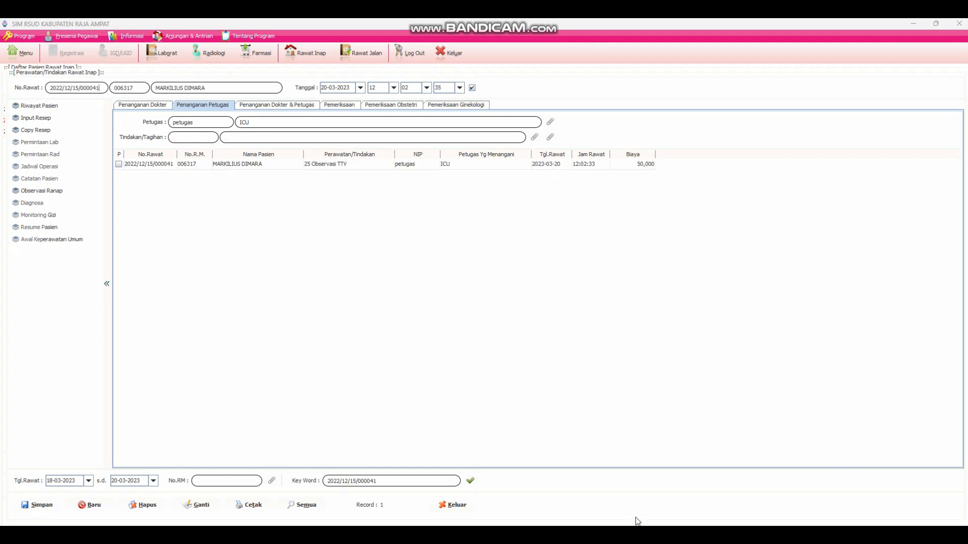
- Replace the Notepad text with "Lakukan kembali jika tindakan lebih dari 1" and return to the hospital system
key(alt+Tab)
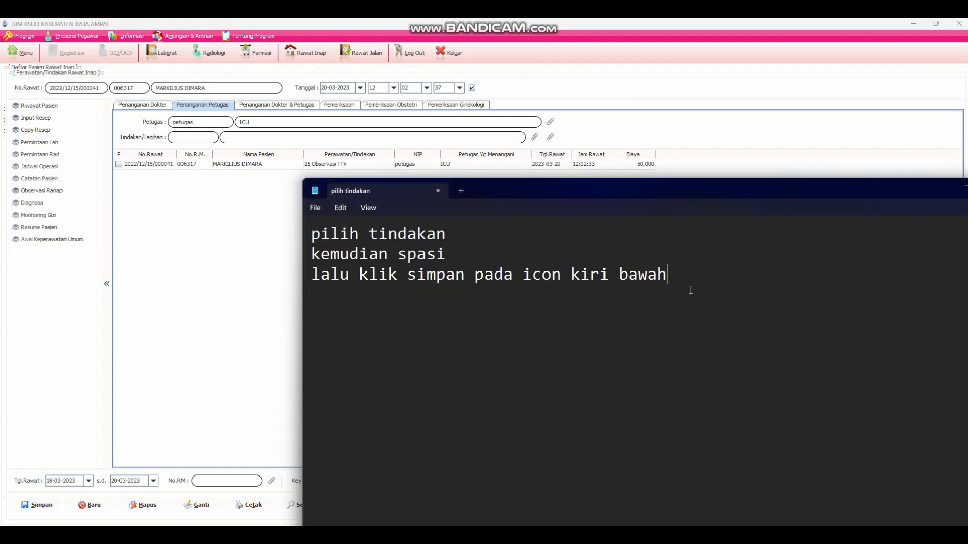
drag(628, 296, 297, 229)
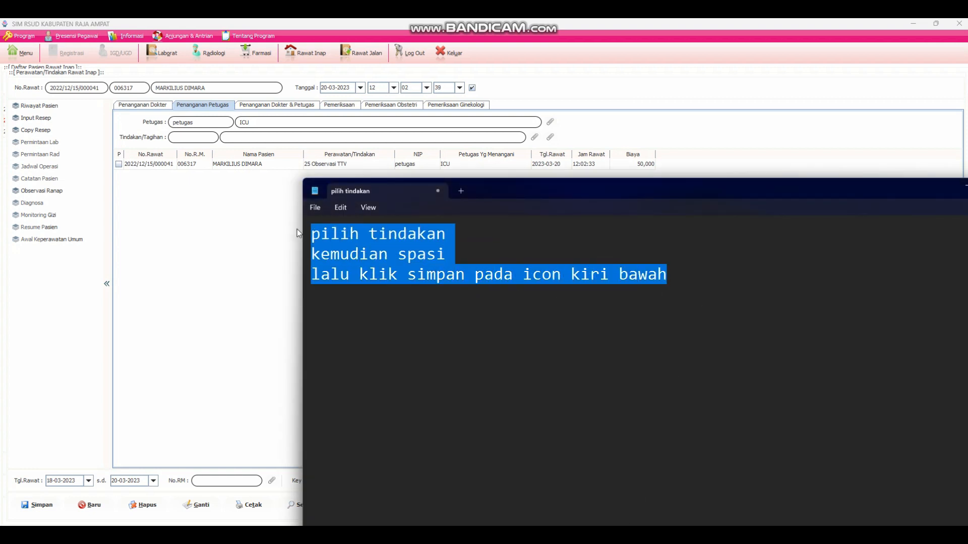
text(Lakukan)
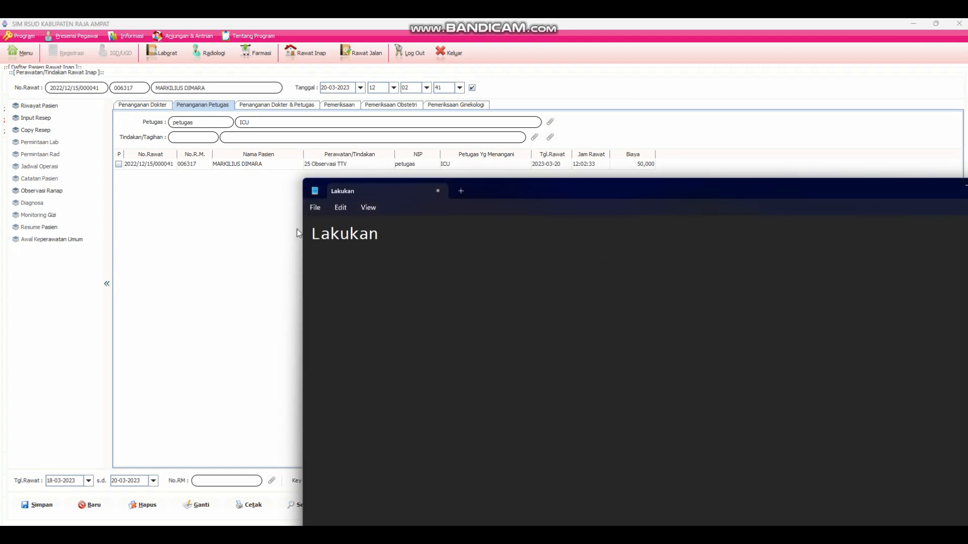
text( kembali )
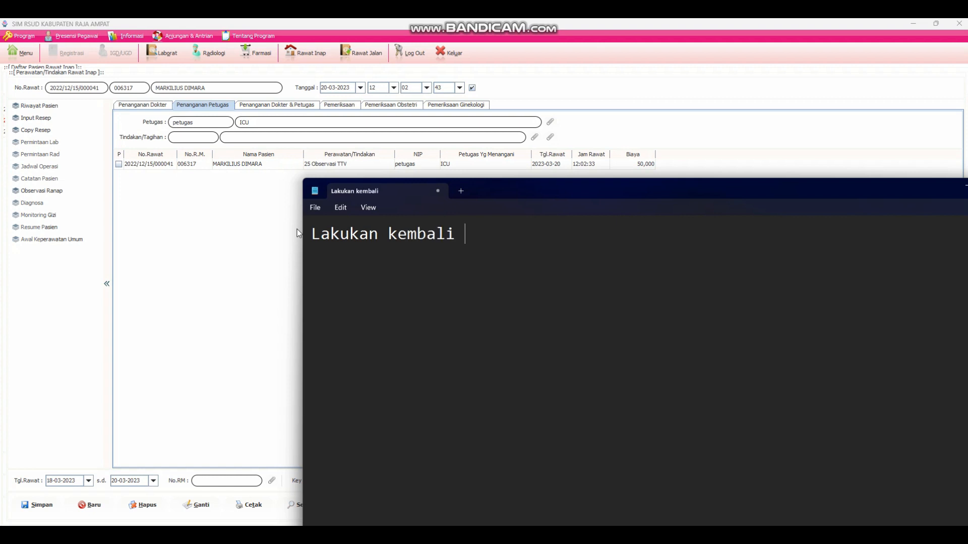
text(jika tindakan le)
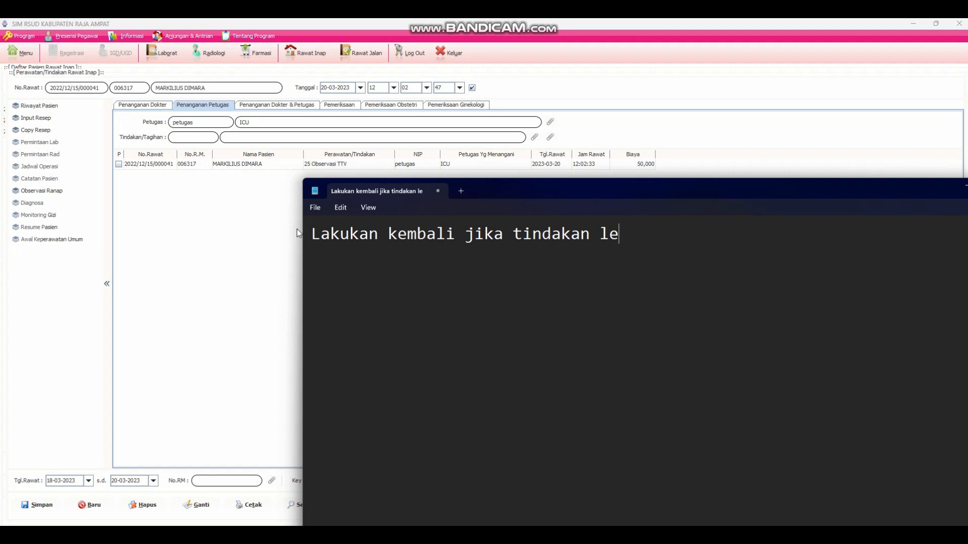
text(bih dari)
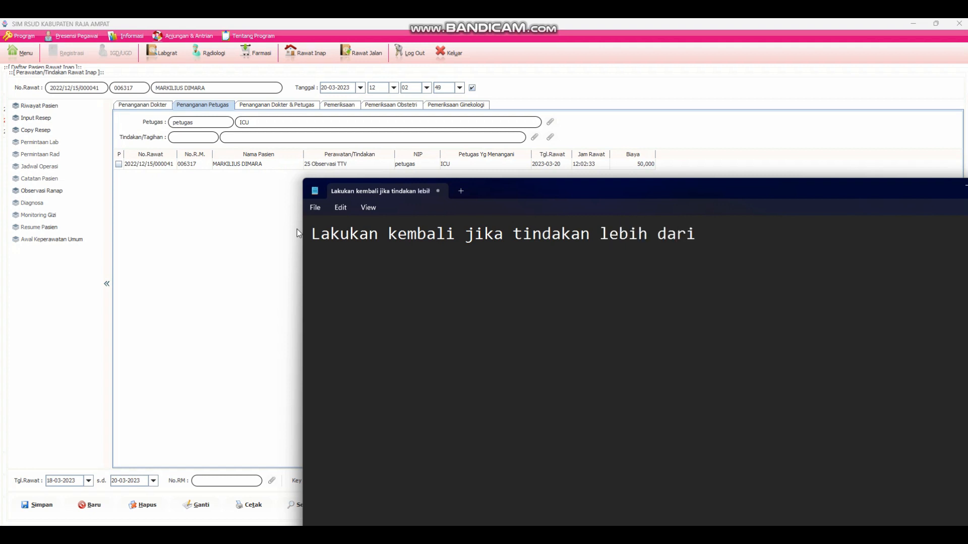
text( 1)
click(263, 237)
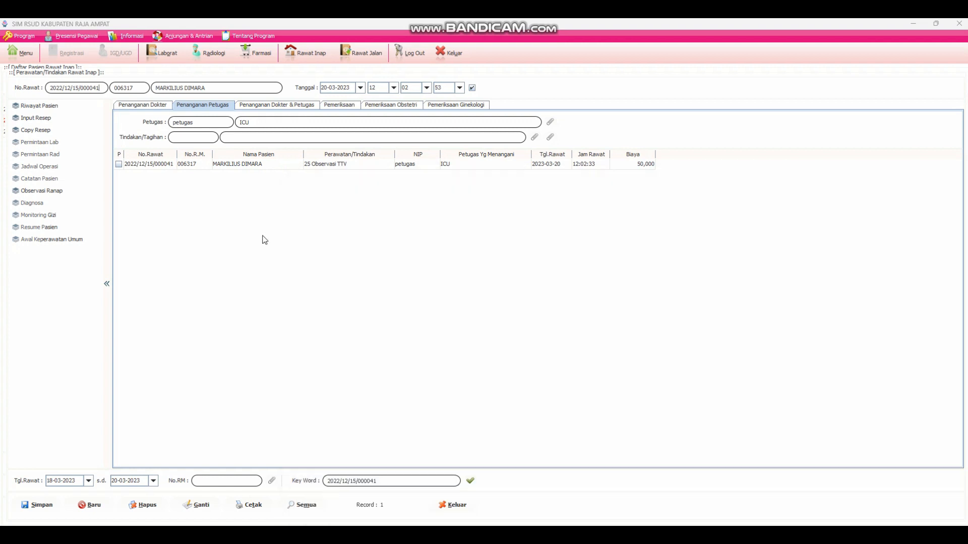
- Find the treatments matching "infus", assign Pasang Infus Dewasa with code J000891 as Tindakan/Tagihan, and save the entry
click(534, 138)
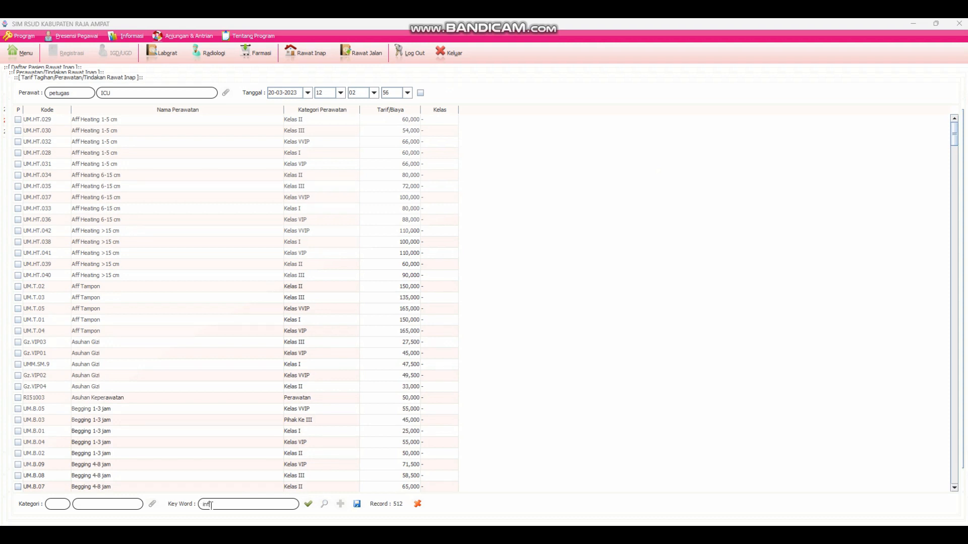
click(211, 505)
text(infus)
key(Return)
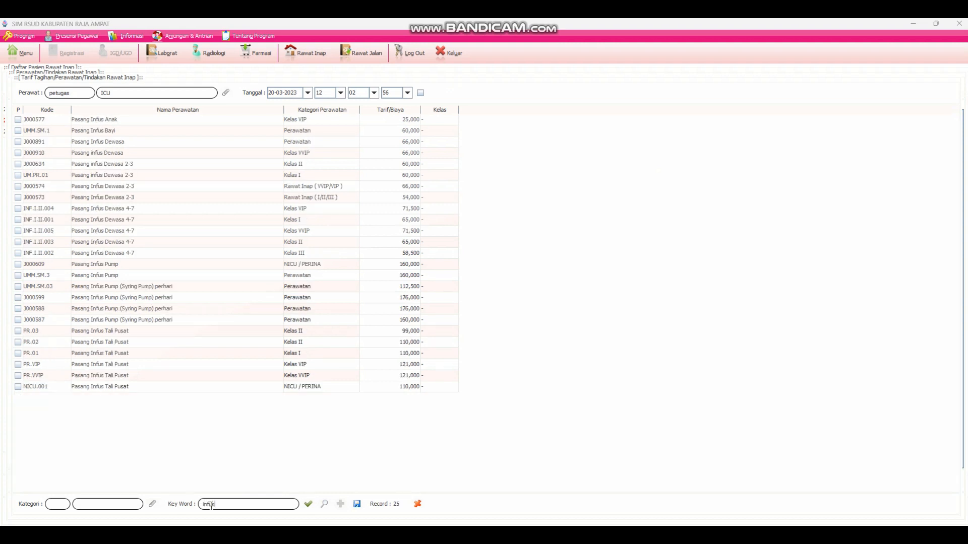
click(93, 143)
double_click(92, 142)
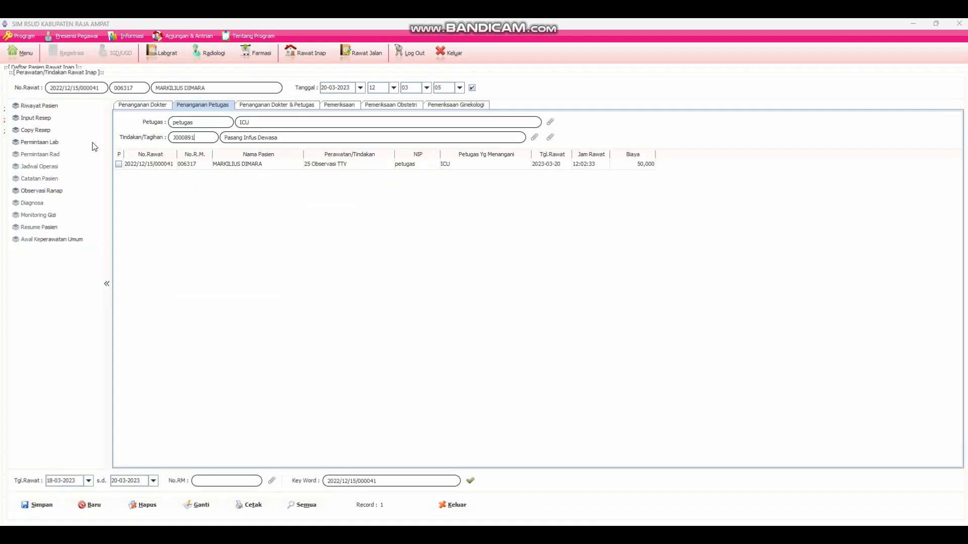
click(41, 505)
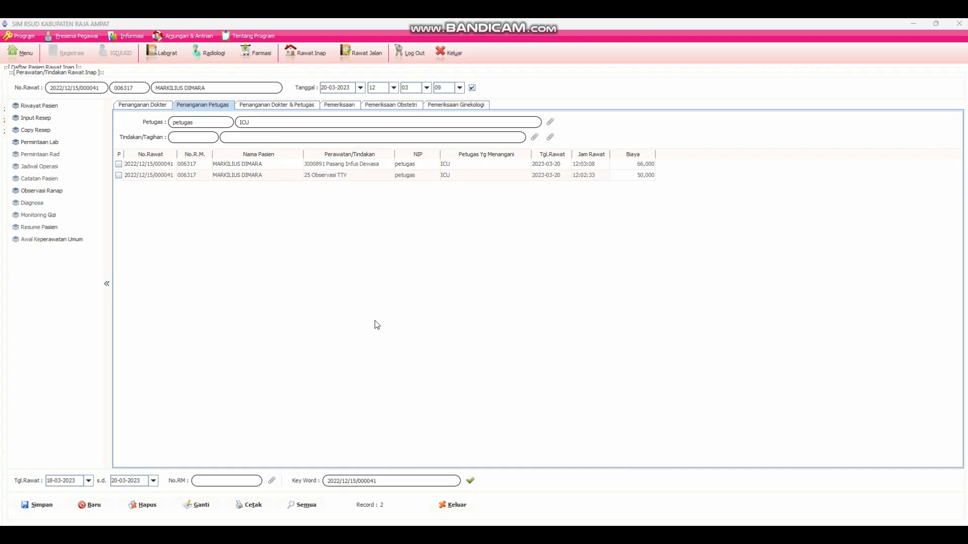
- Switch to Notepad and replace the instruction about repeating for more than one treatment with "terima kasih"
mouse_move(613, 539)
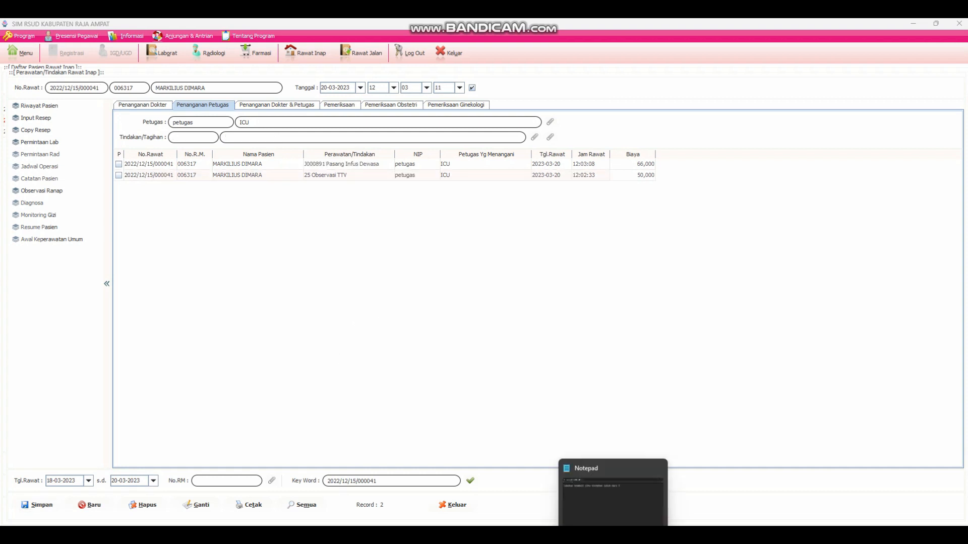
click(613, 491)
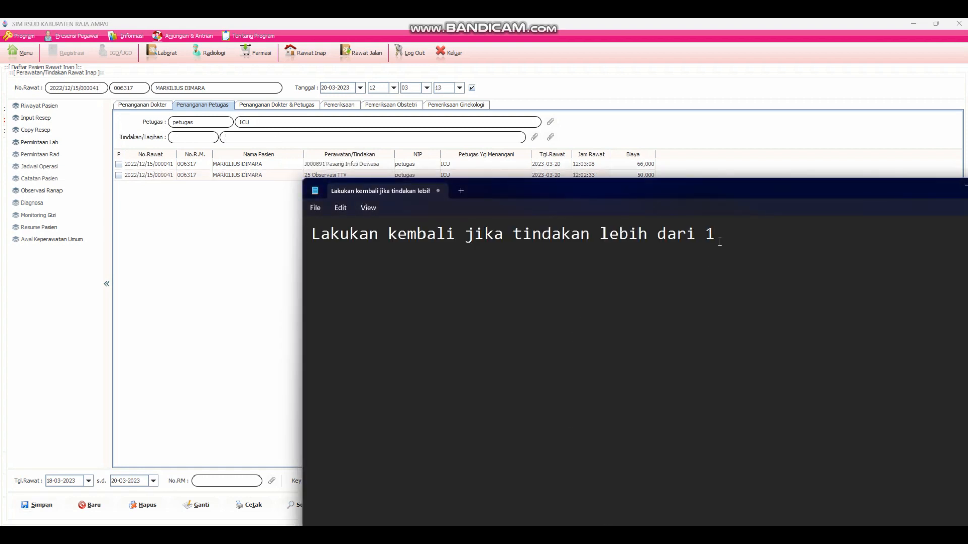
drag(721, 236, 309, 235)
text(teri)
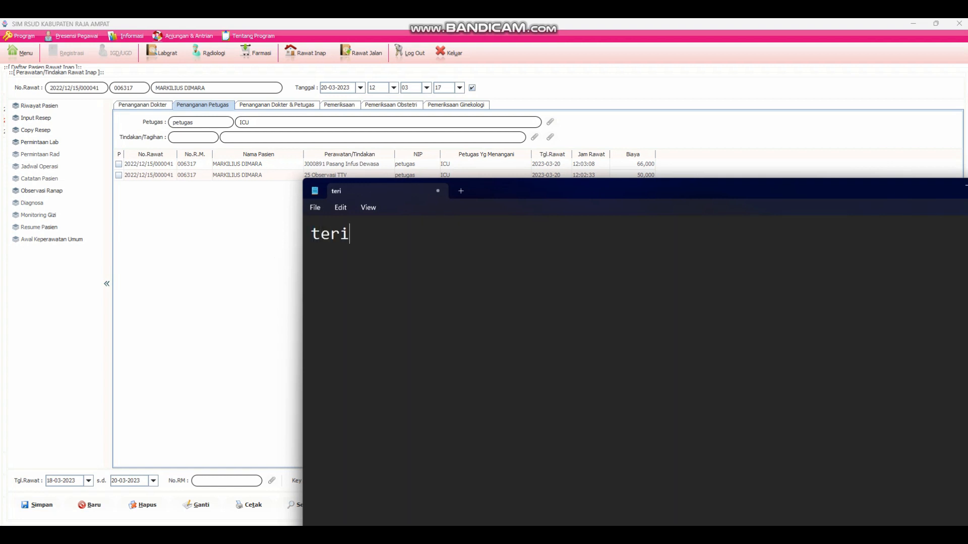
text(ma kasih)
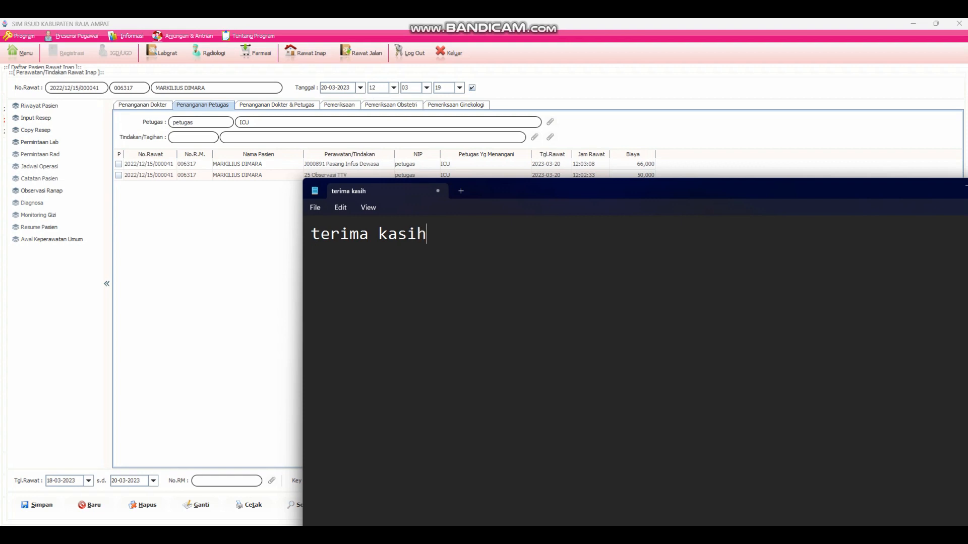